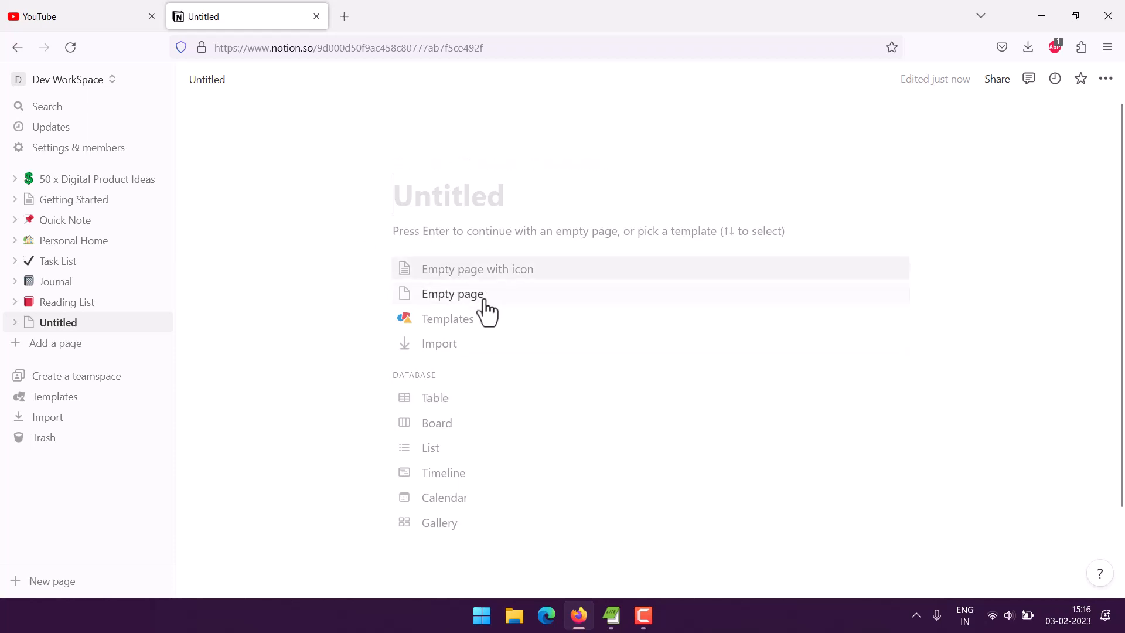
Create a table view with a new database and rename its title column as Customer Name
left_click(460, 402)
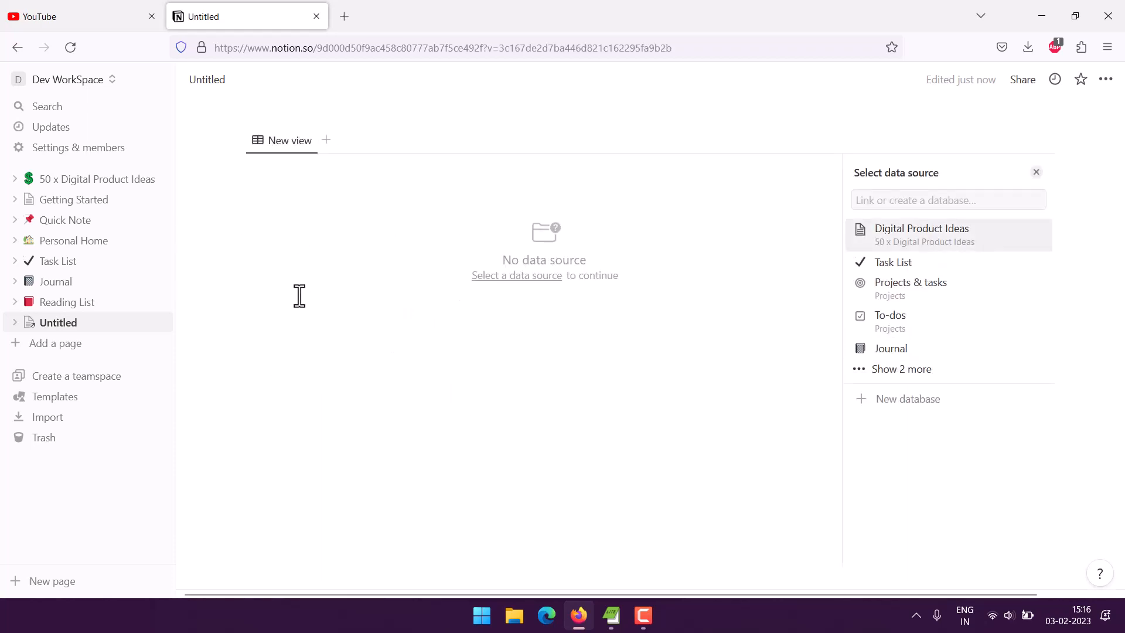
left_click(899, 403)
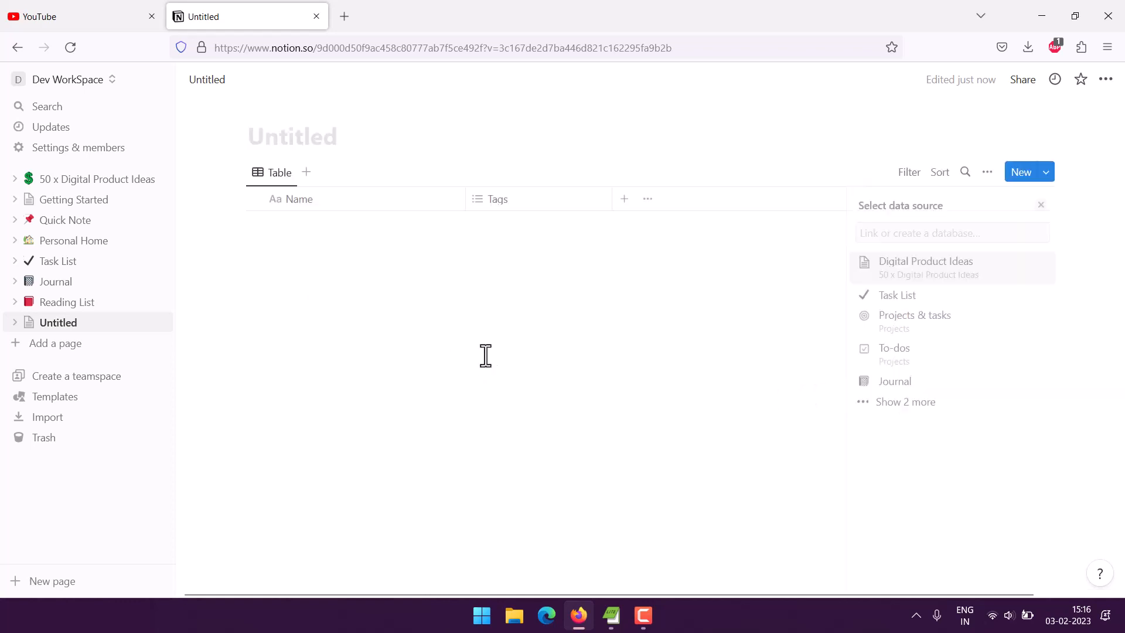
left_click(307, 202)
key("Escape")
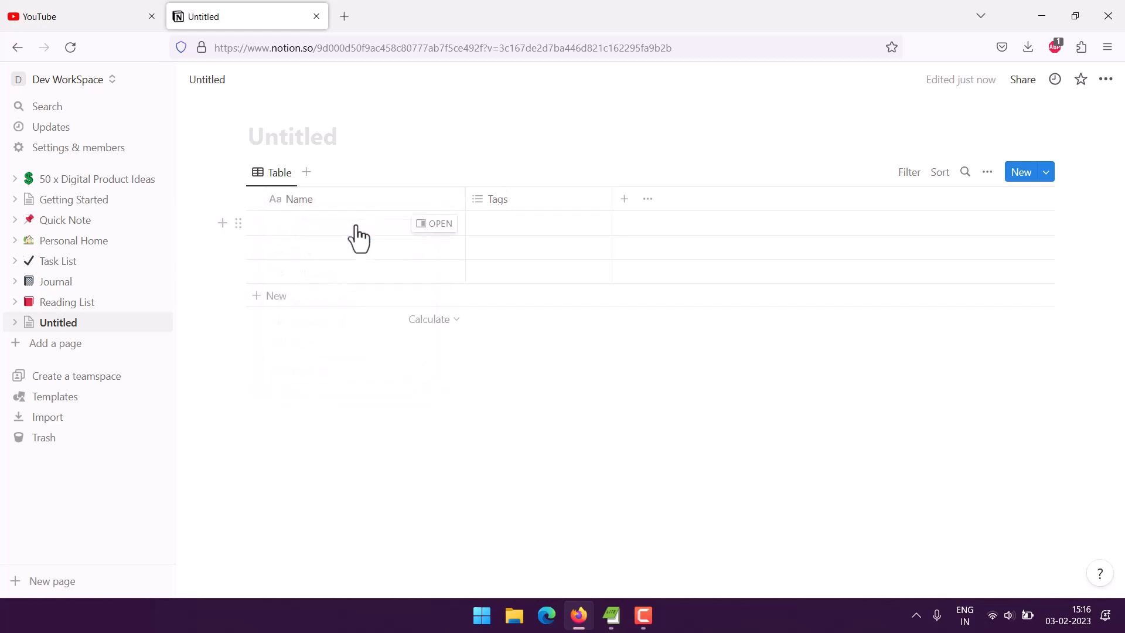
left_click(354, 237)
left_click(316, 202)
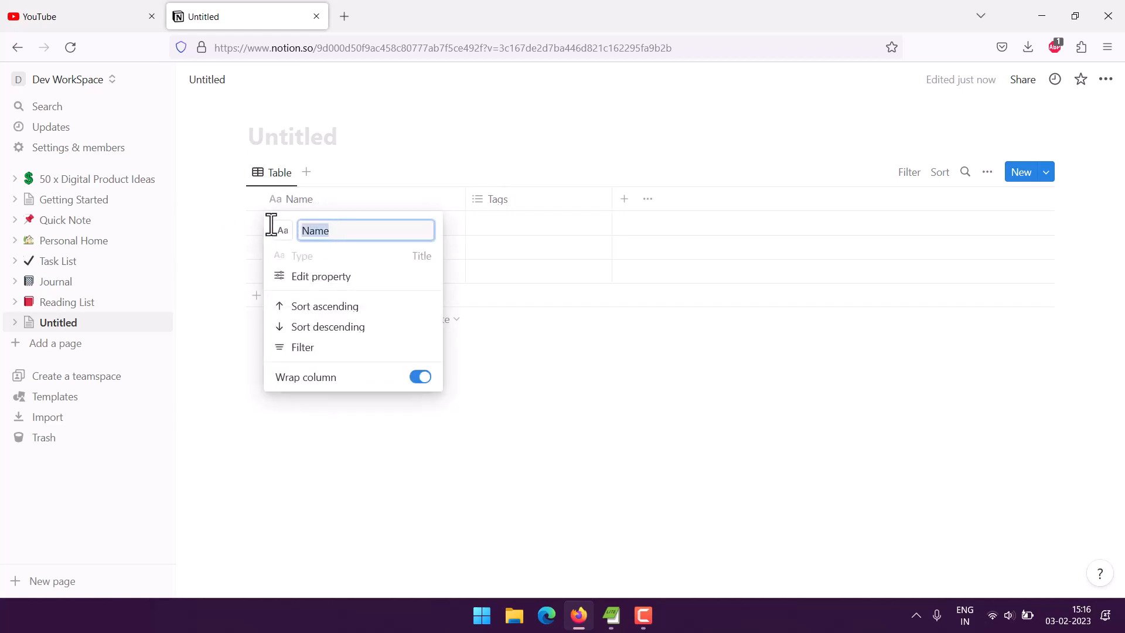
type("Customer")
key("Return")
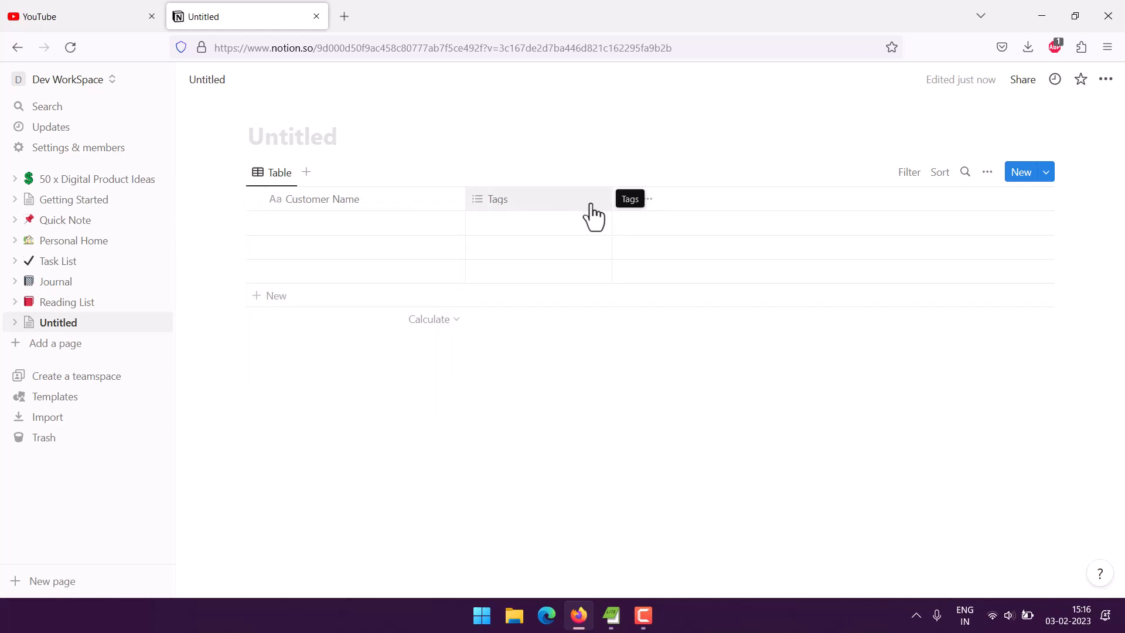
Delete the Tags property from the table
left_click(549, 202)
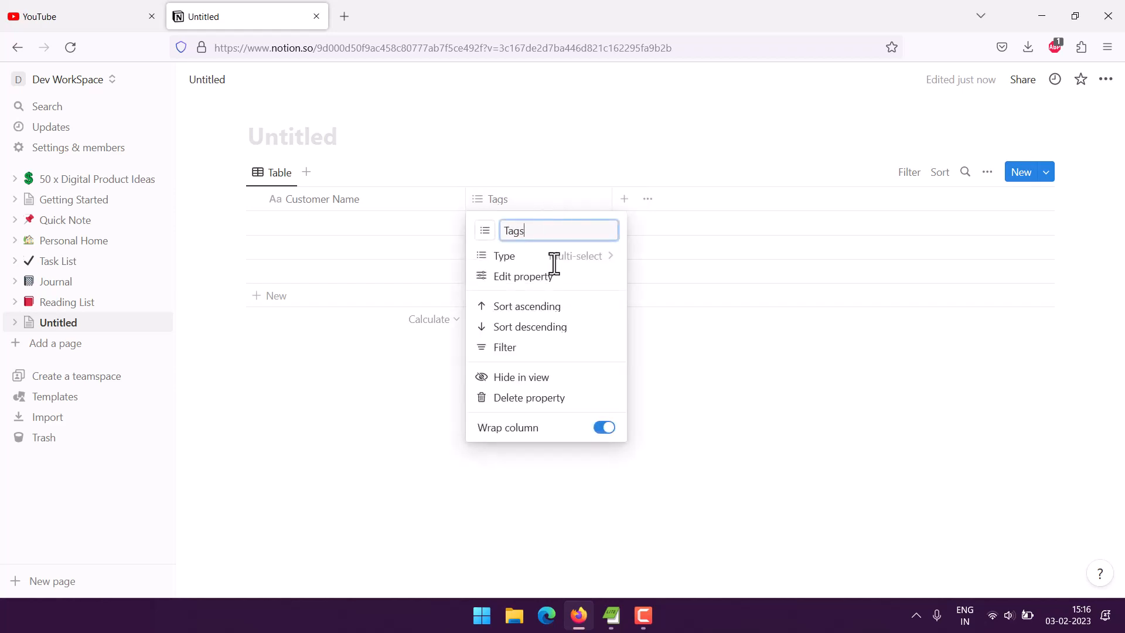
left_click(531, 398)
left_click(526, 336)
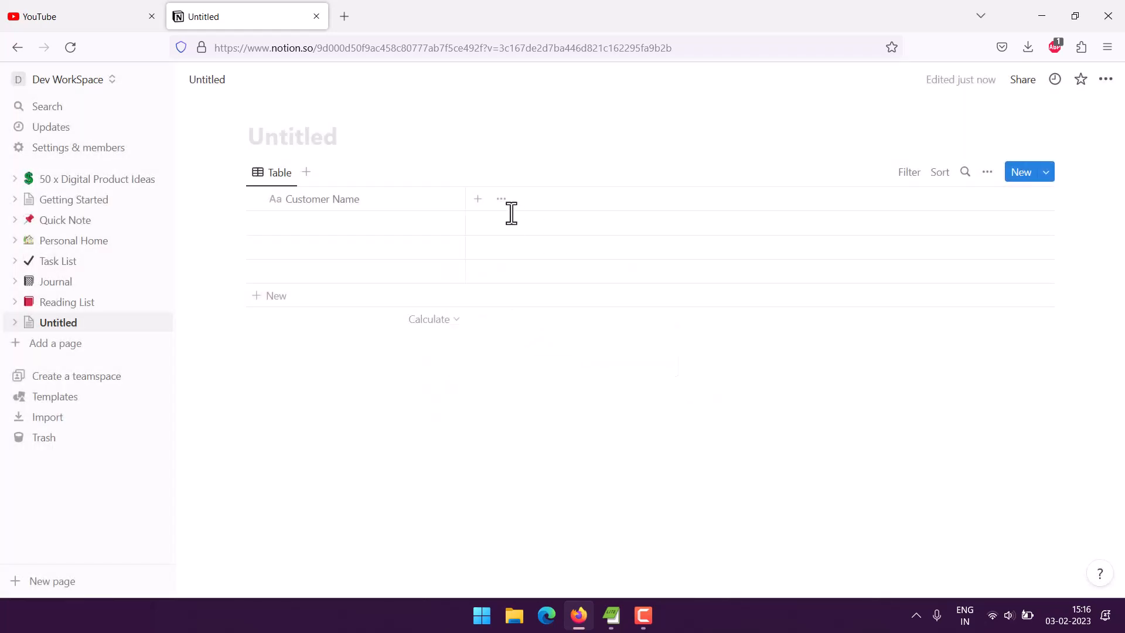
Add a Text property named City to the table
left_click(478, 200)
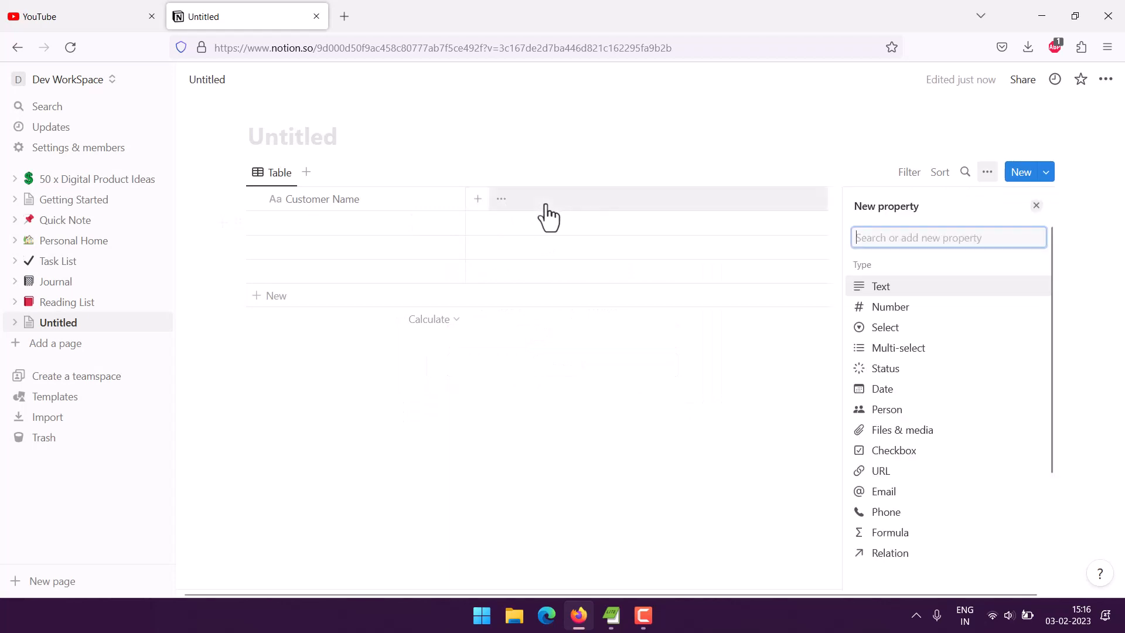
left_click(918, 290)
type("City")
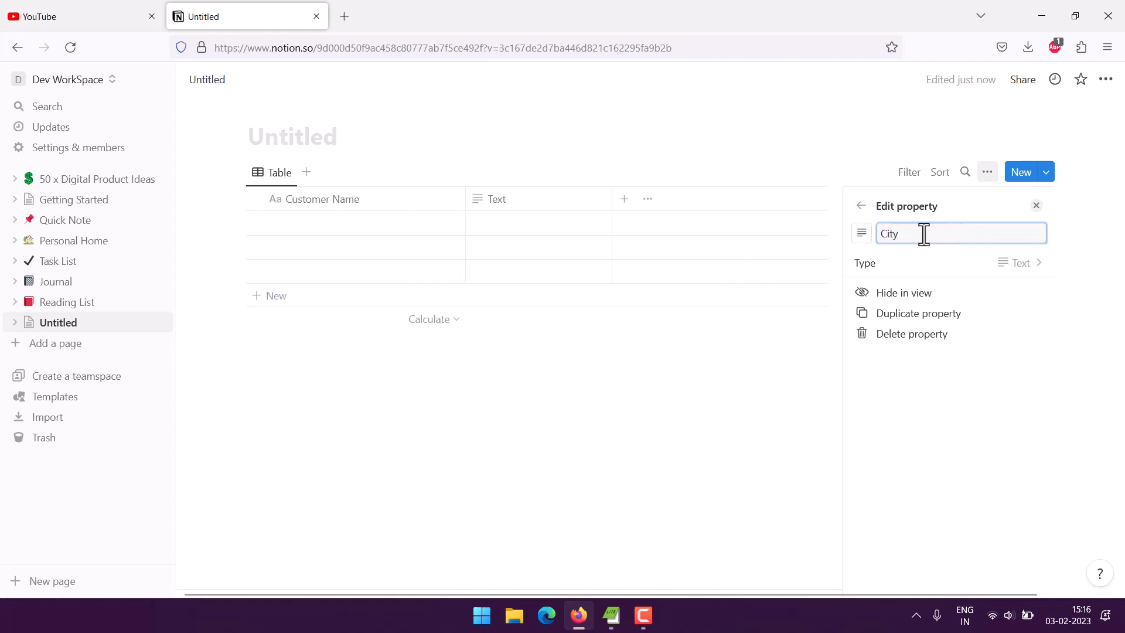
left_click(865, 207)
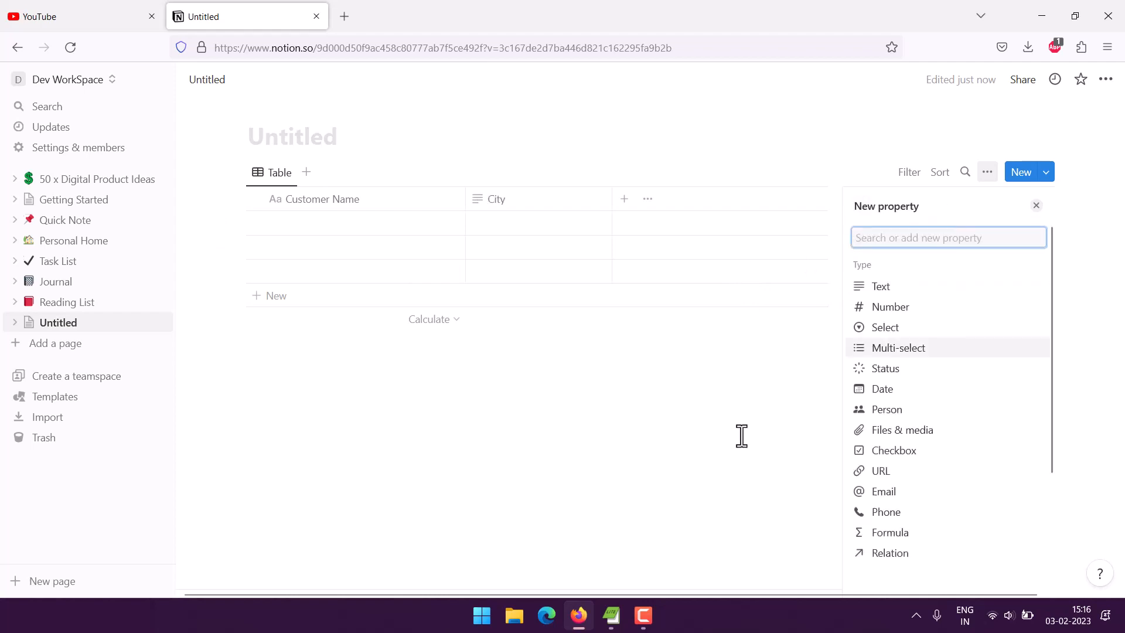
left_click(651, 413)
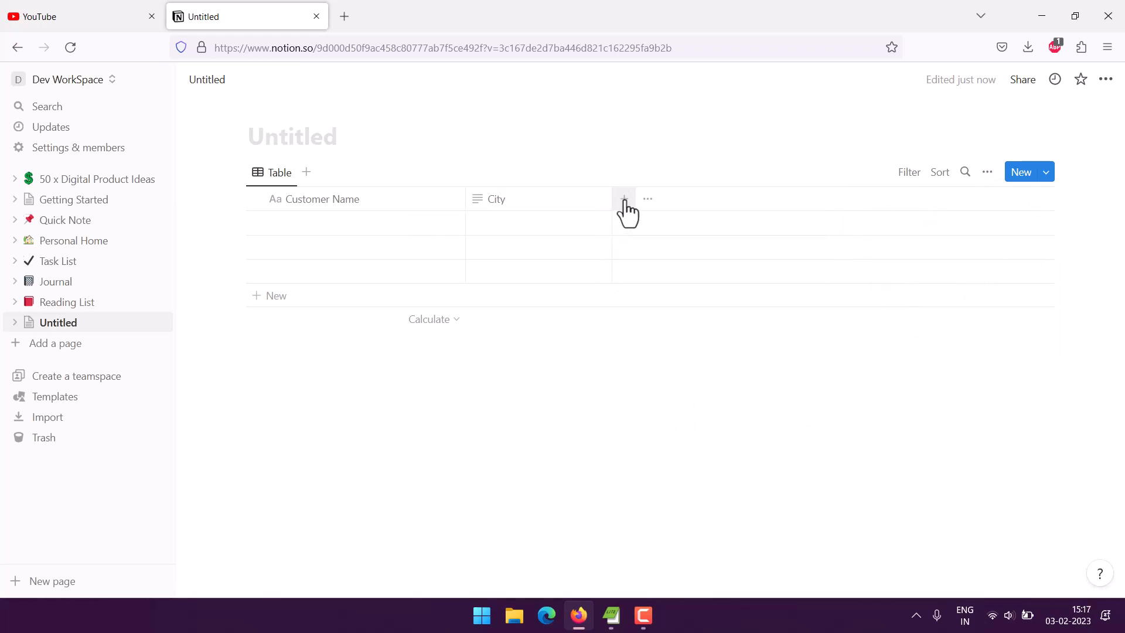
Add another Text property named Country to the table
left_click(624, 201)
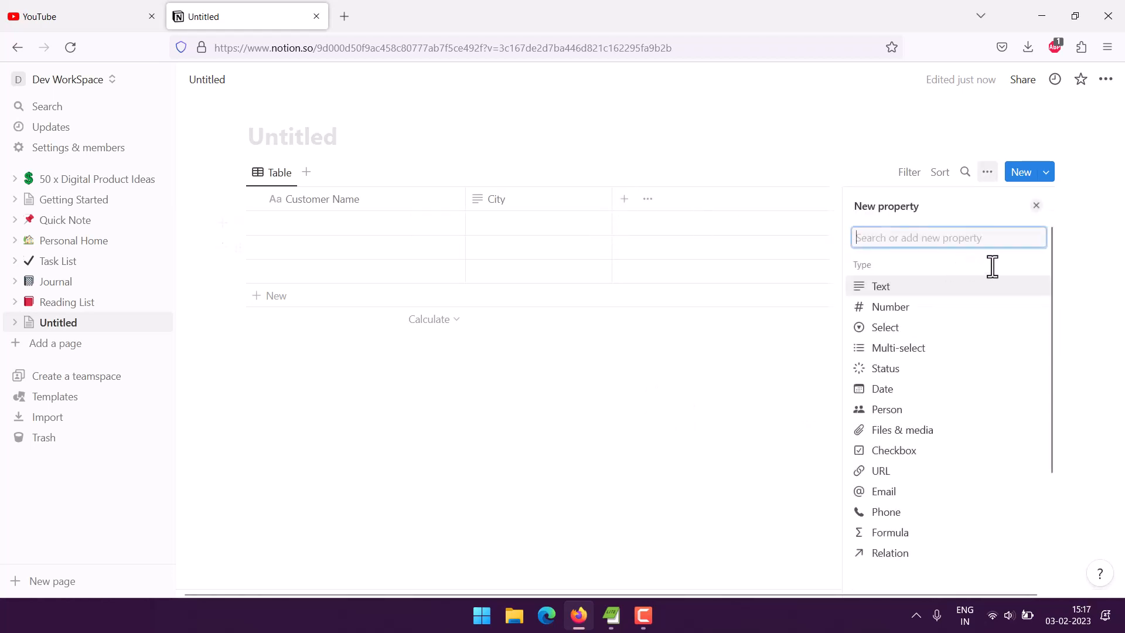
type("Cou")
key("BackSpace")
key("BackSpace")
key("BackSpace")
scroll(1026, 326, "down", 2)
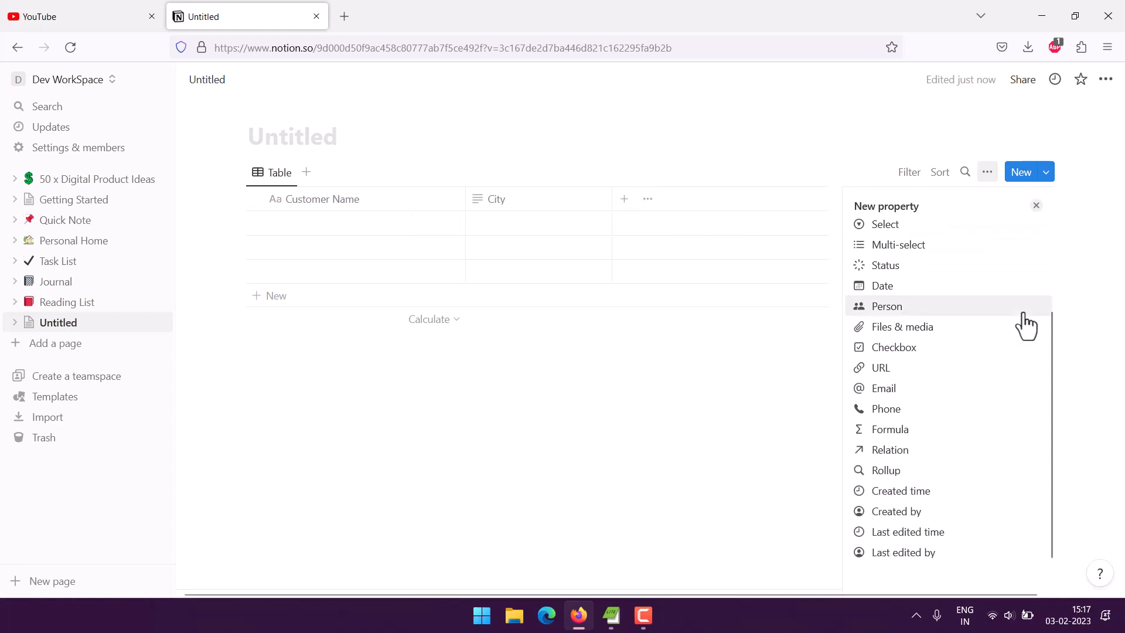
scroll(1025, 326, "up", 2)
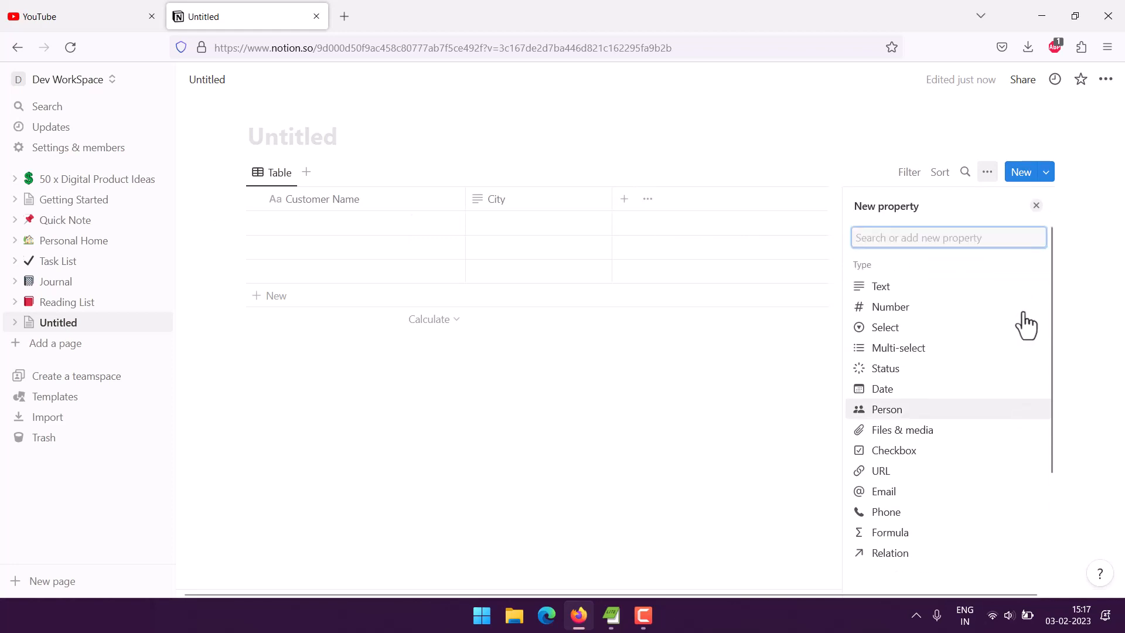
left_click(1049, 288)
type("Country")
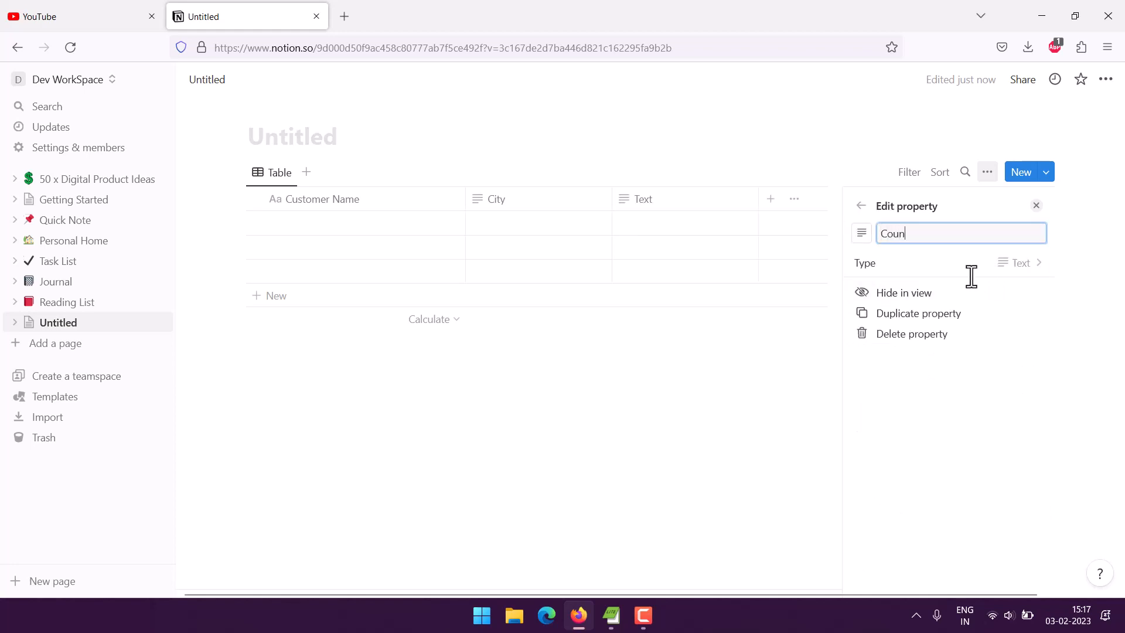
left_click(862, 206)
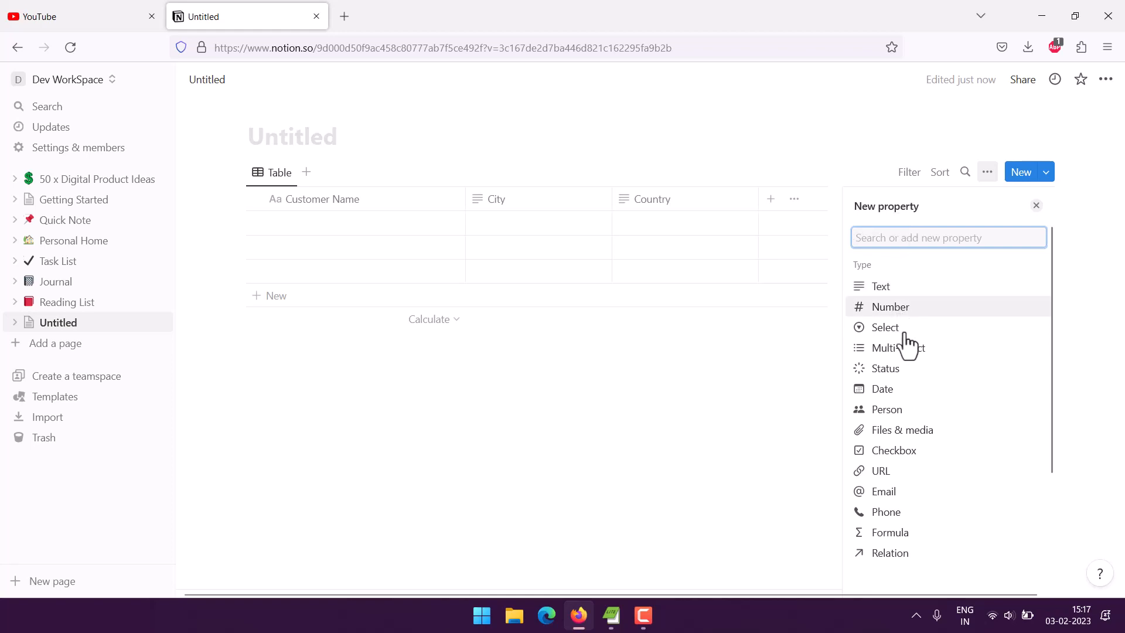
Add a Phone property and move its column between Customer Name and City
left_click(895, 514)
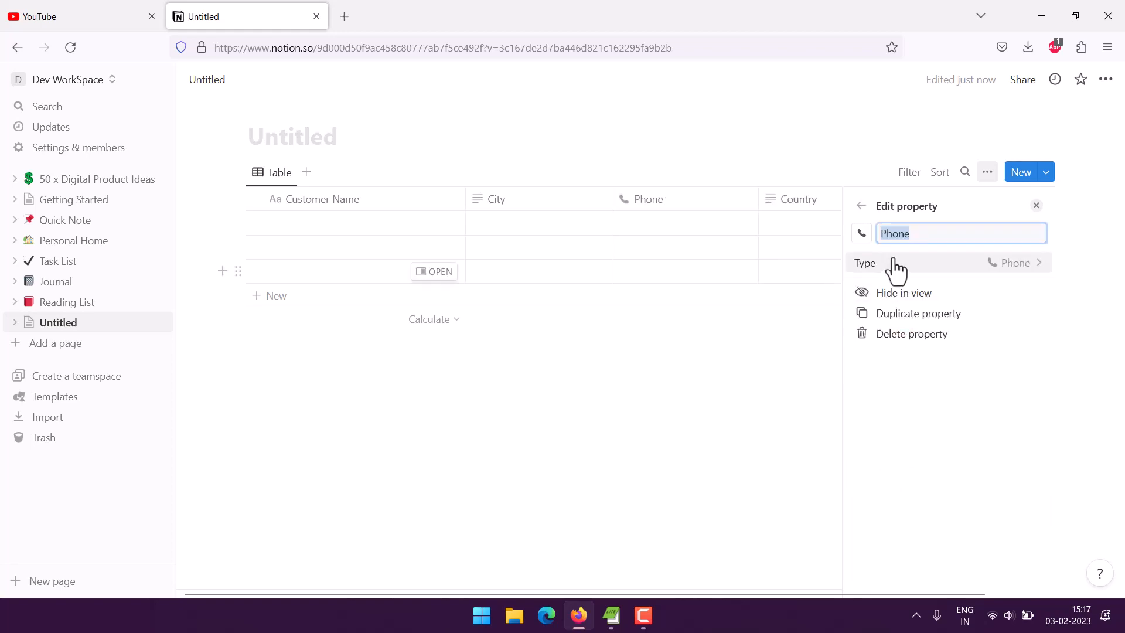
left_click(918, 235)
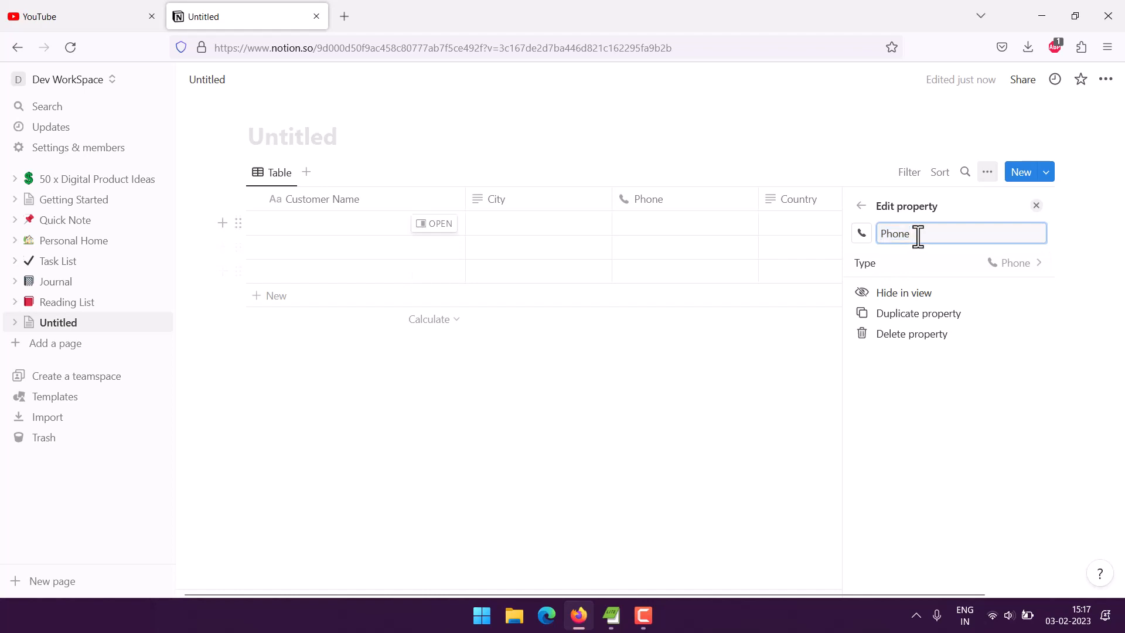
left_click_drag(662, 215, 551, 235)
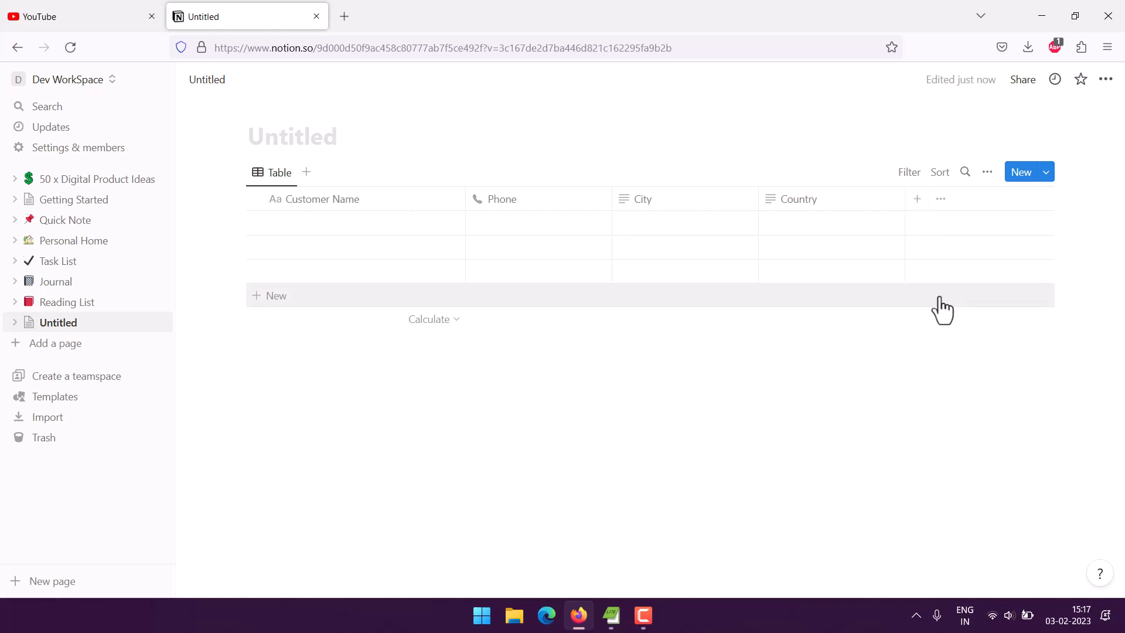
Add a Text property named Notes after the Country column
left_click(917, 208)
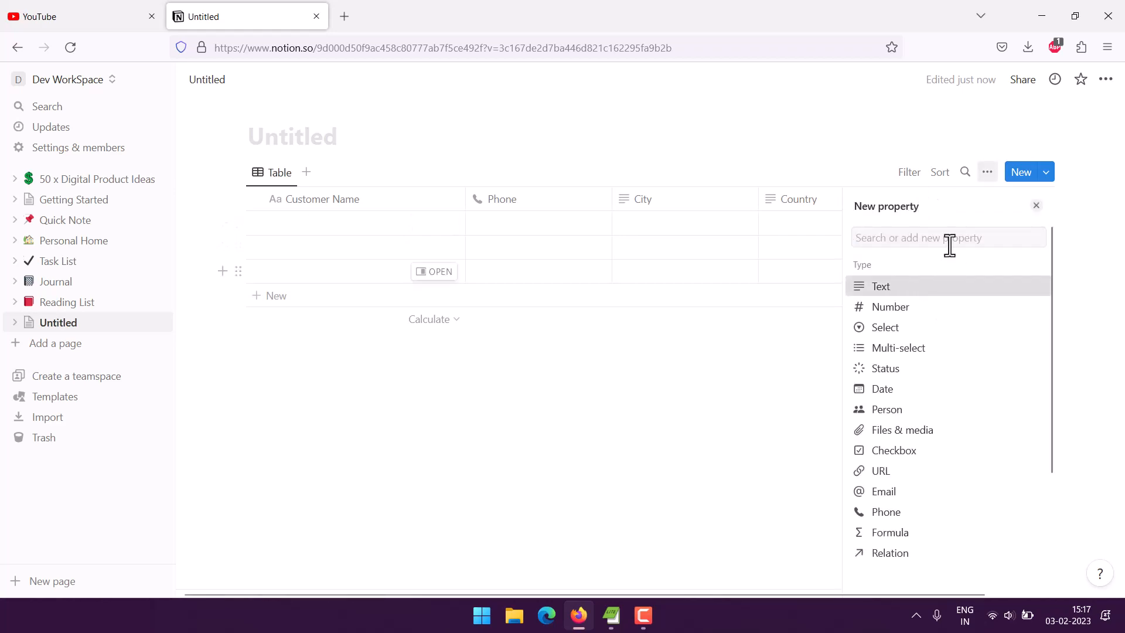
key("Return")
type("Notes")
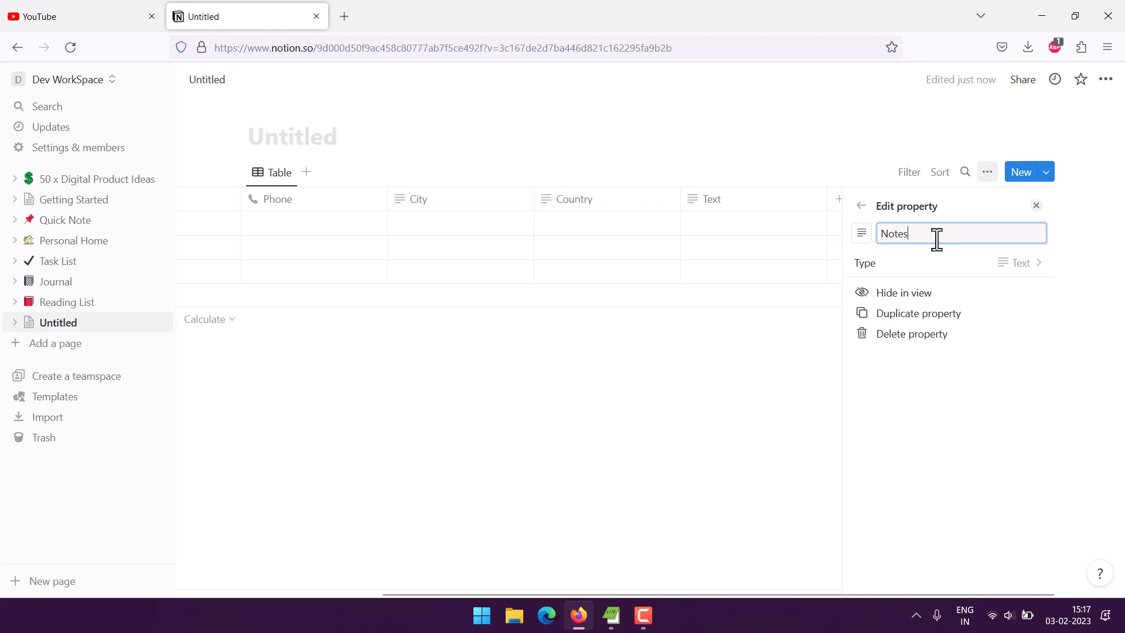
left_click(862, 205)
left_click(771, 391)
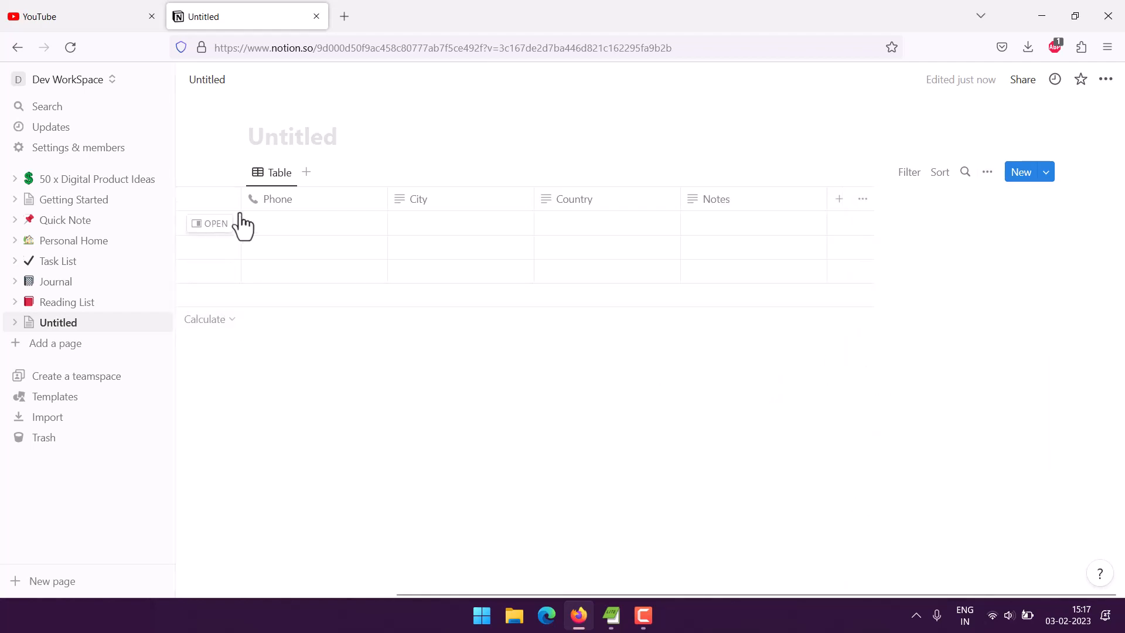
Title the database page Customer Contacts
left_click(319, 141)
type("Custo")
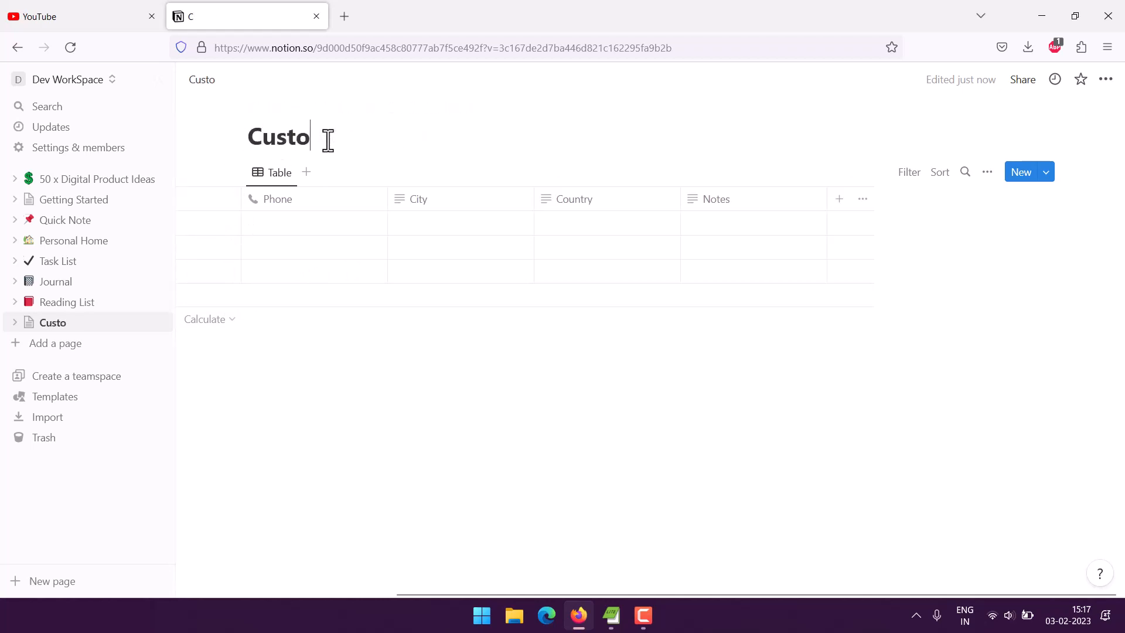
type("mer Con")
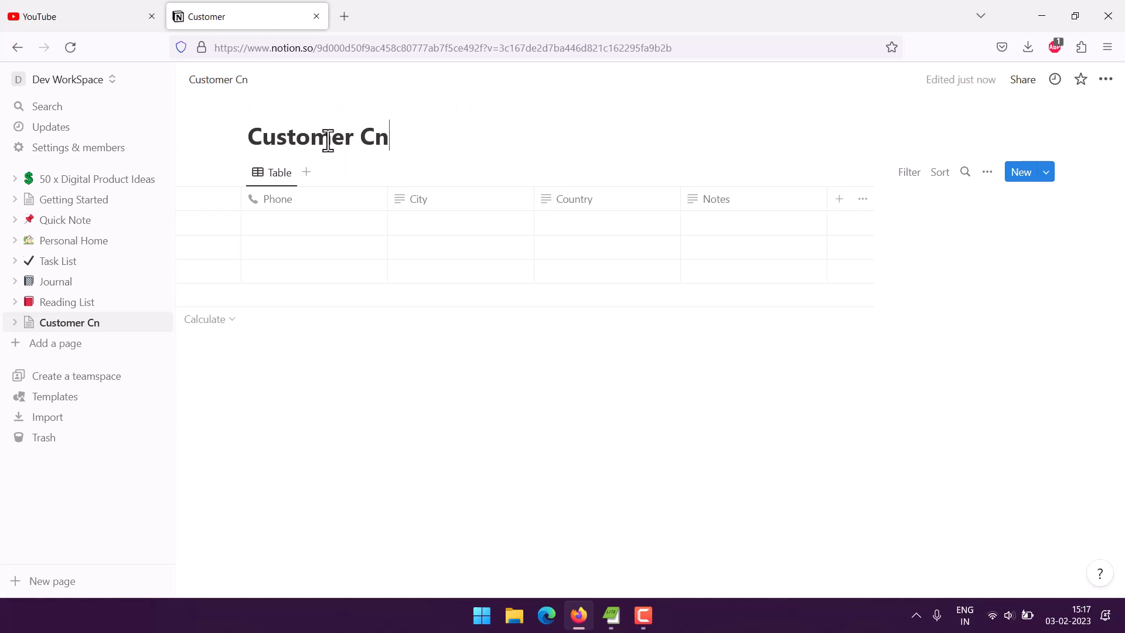
key("BackSpace")
type("ontacts")
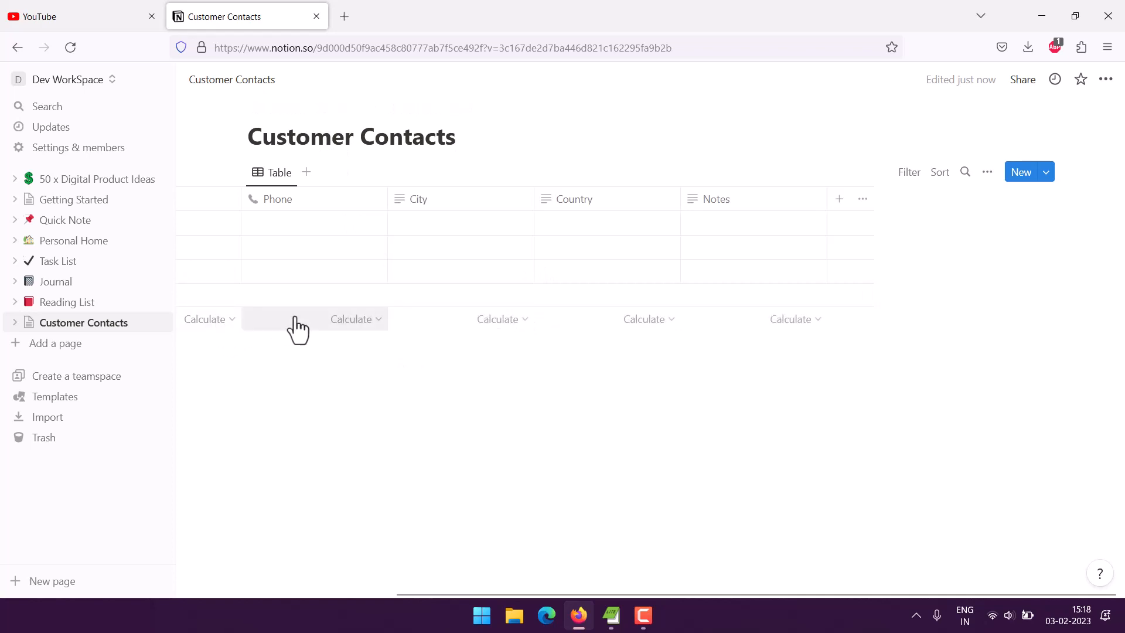
Enter the customer's name and phone number in the first row of the table
left_click(204, 225)
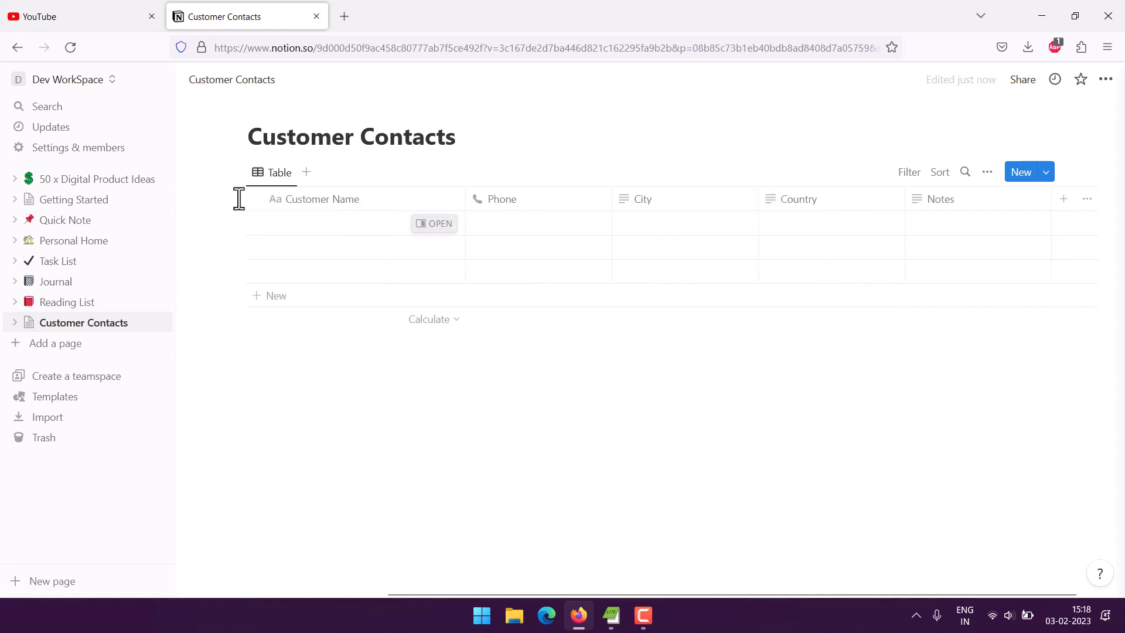
left_click(572, 81)
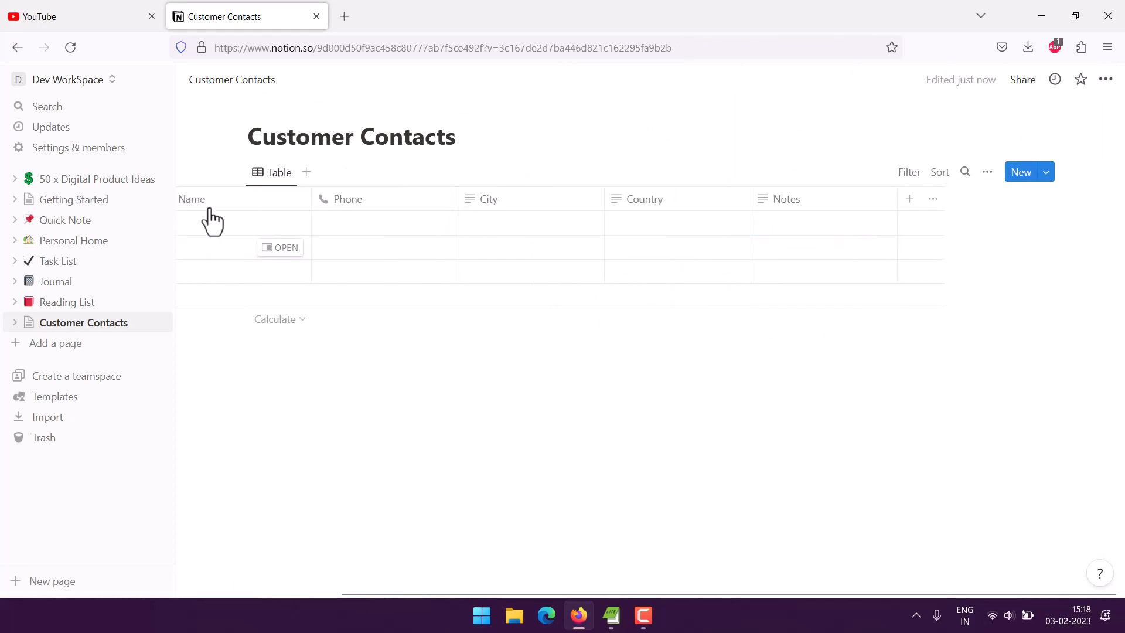
left_click(230, 223)
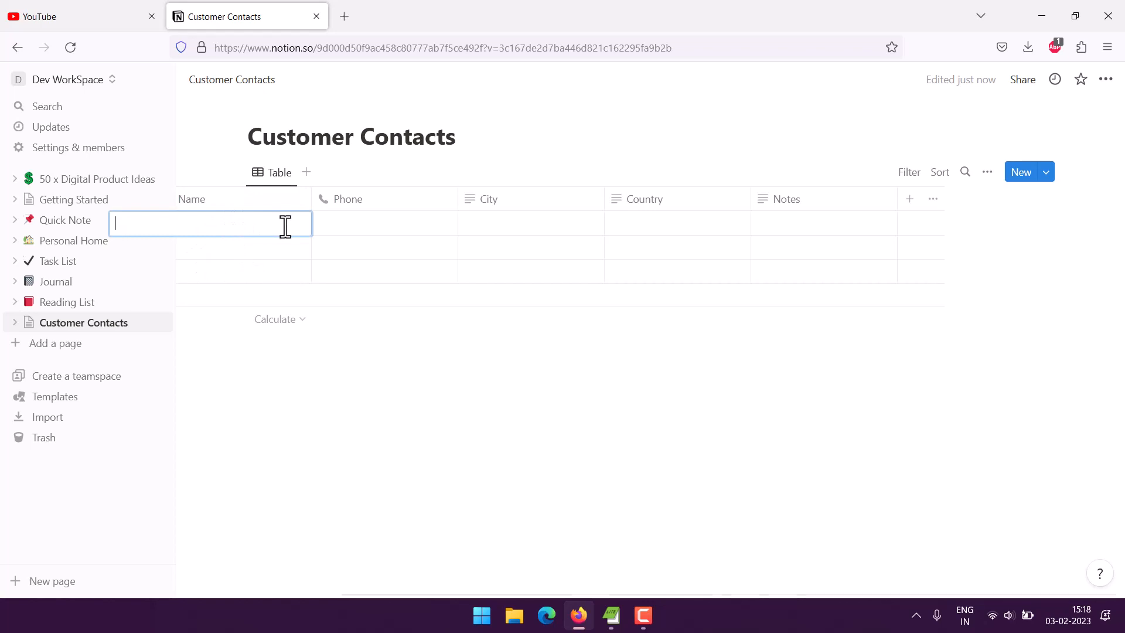
type("Mahesh K")
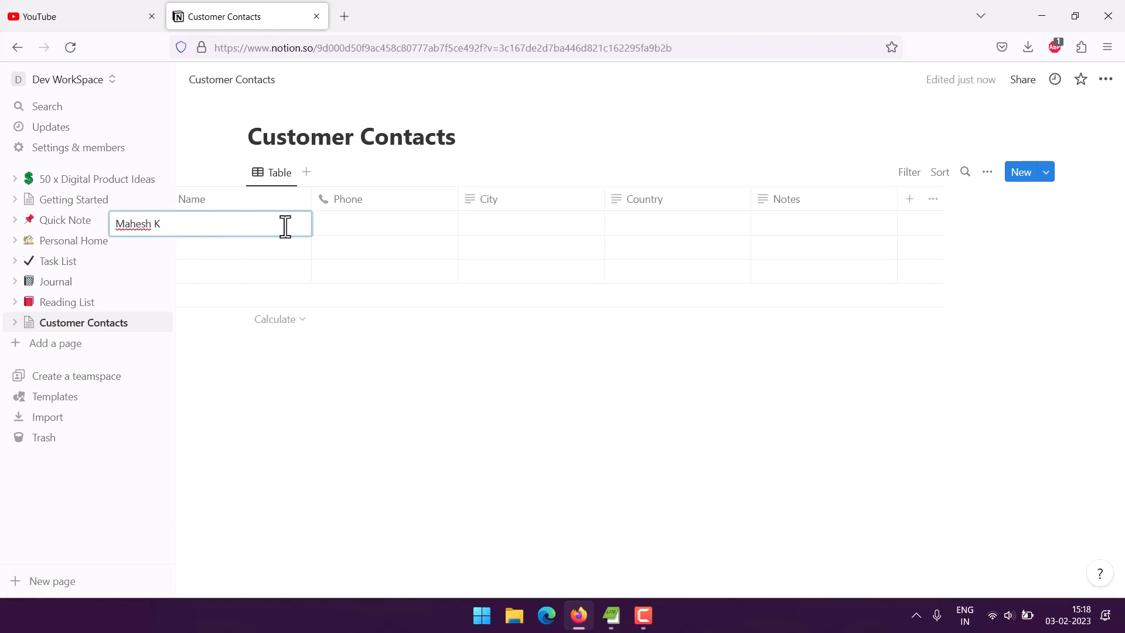
key("Tab")
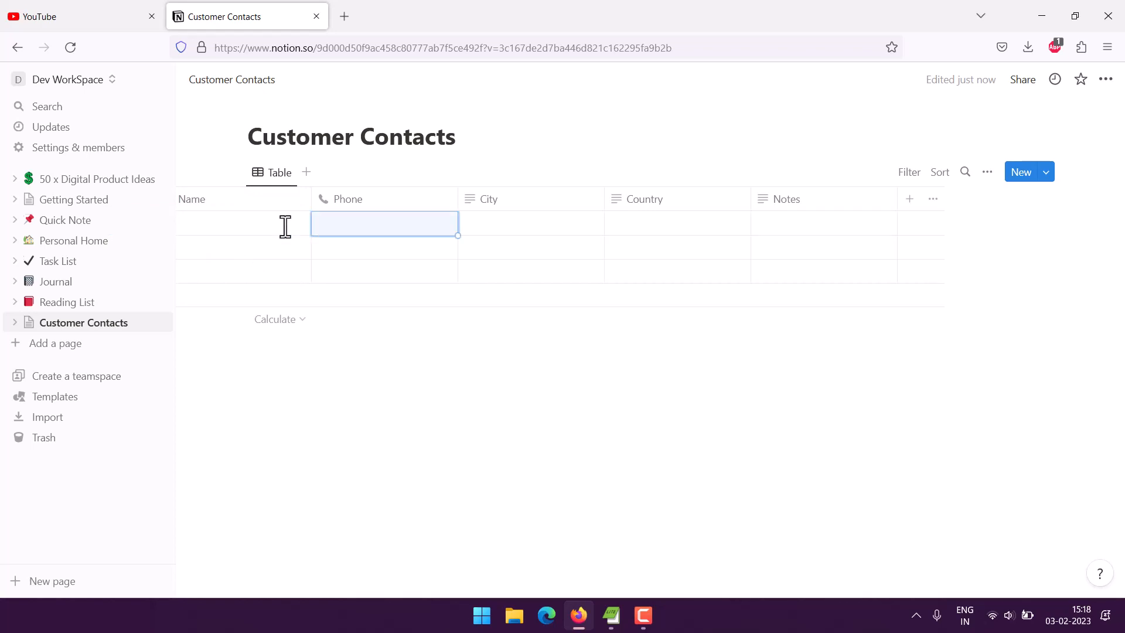
left_click(372, 227)
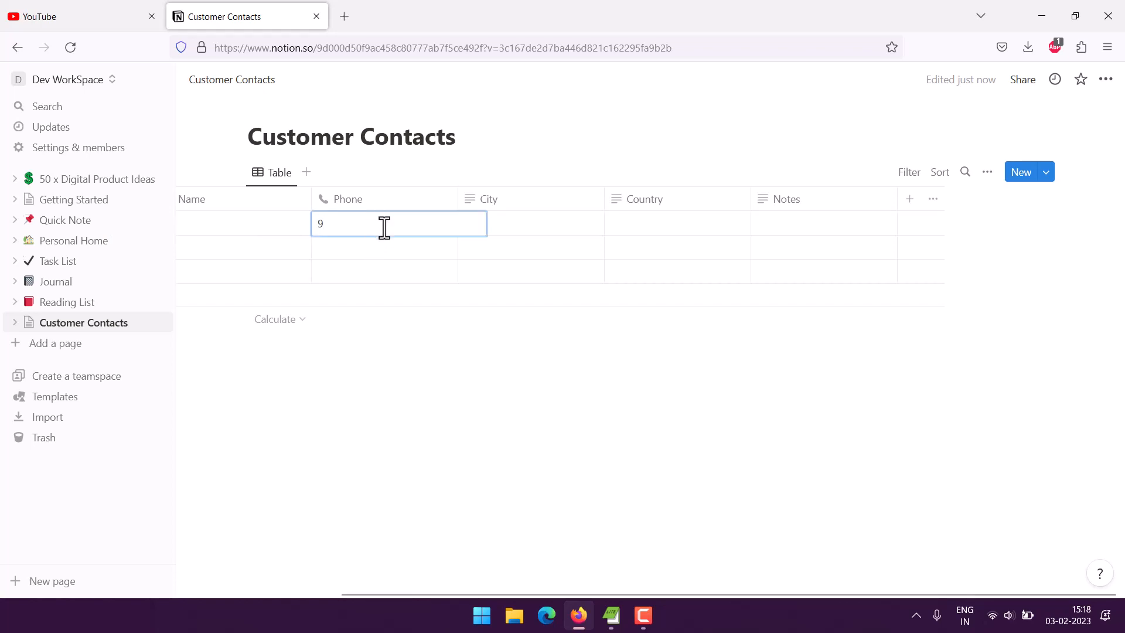
type("999-234-890")
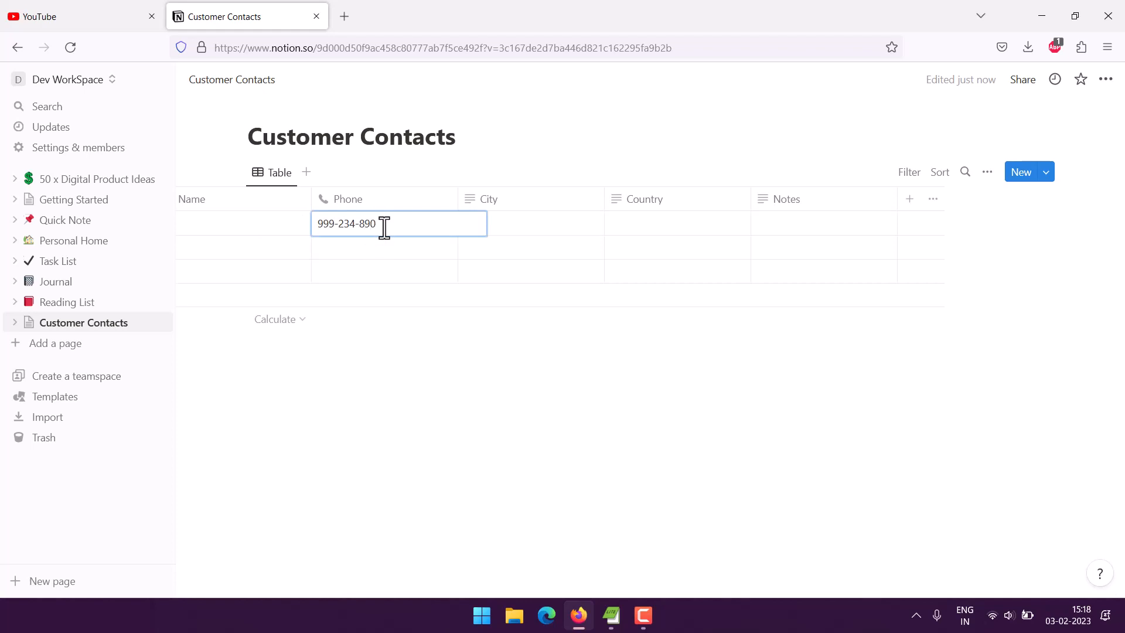
key("Tab")
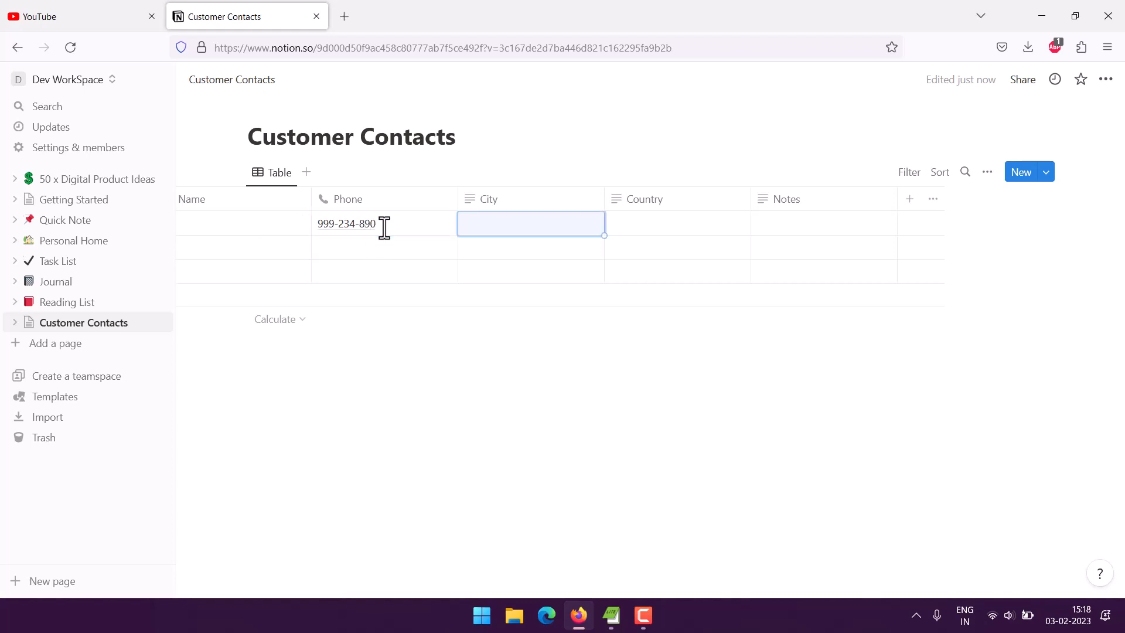
Check the customer name entered in the first row by reopening its cell
left_click(213, 228)
type("Mahesh K")
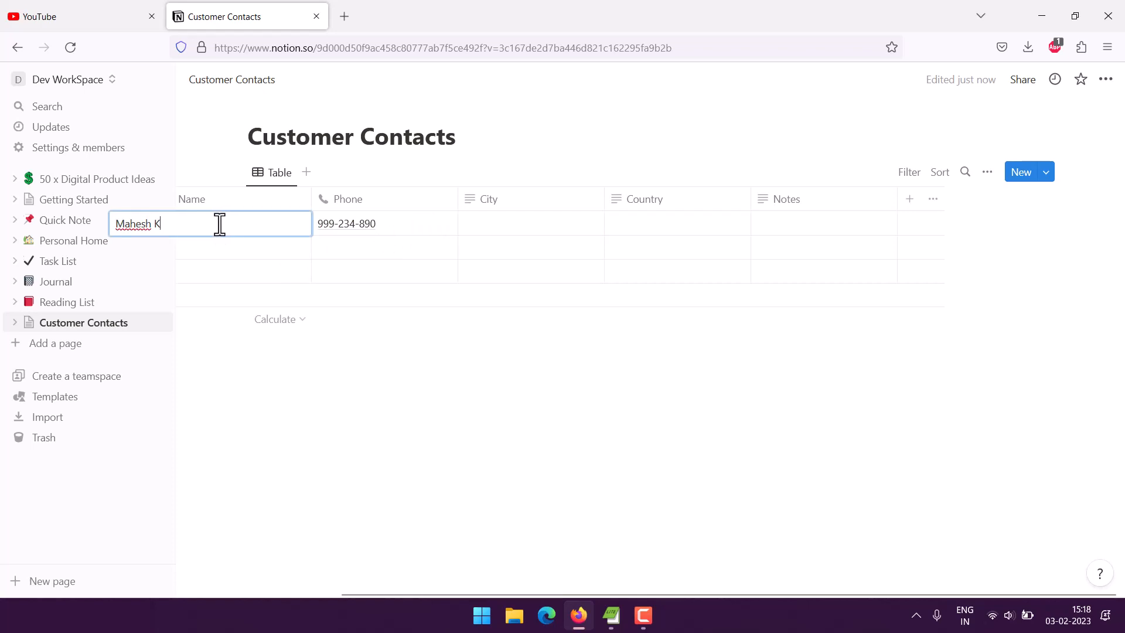
key("Escape")
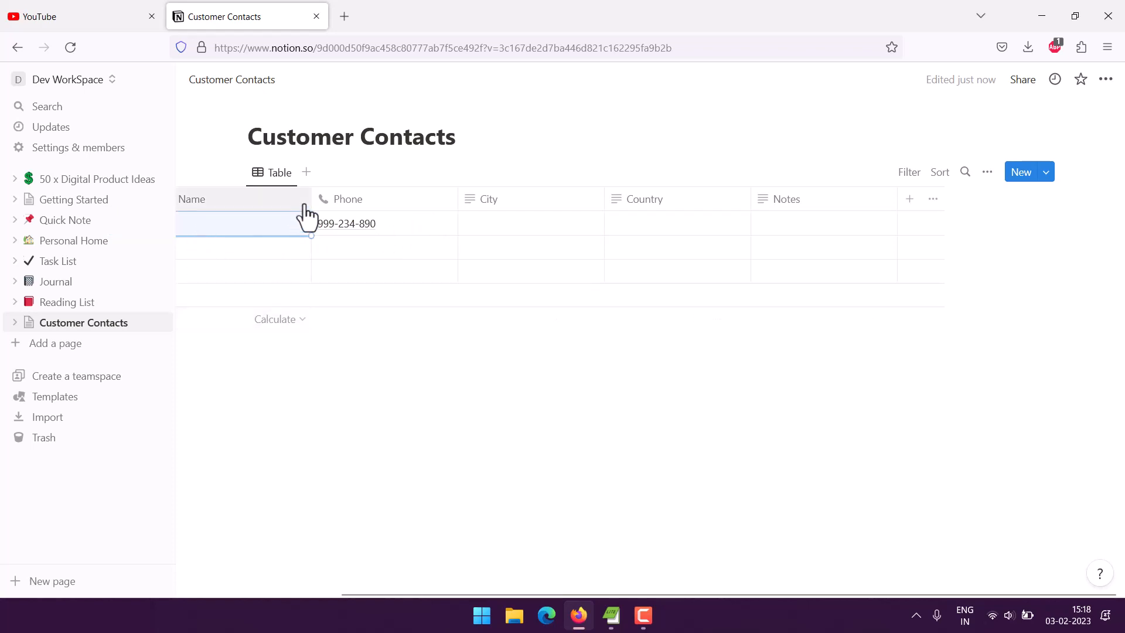
Complete the first customer's record with city Pune, country India and the note Developer
left_click(512, 223)
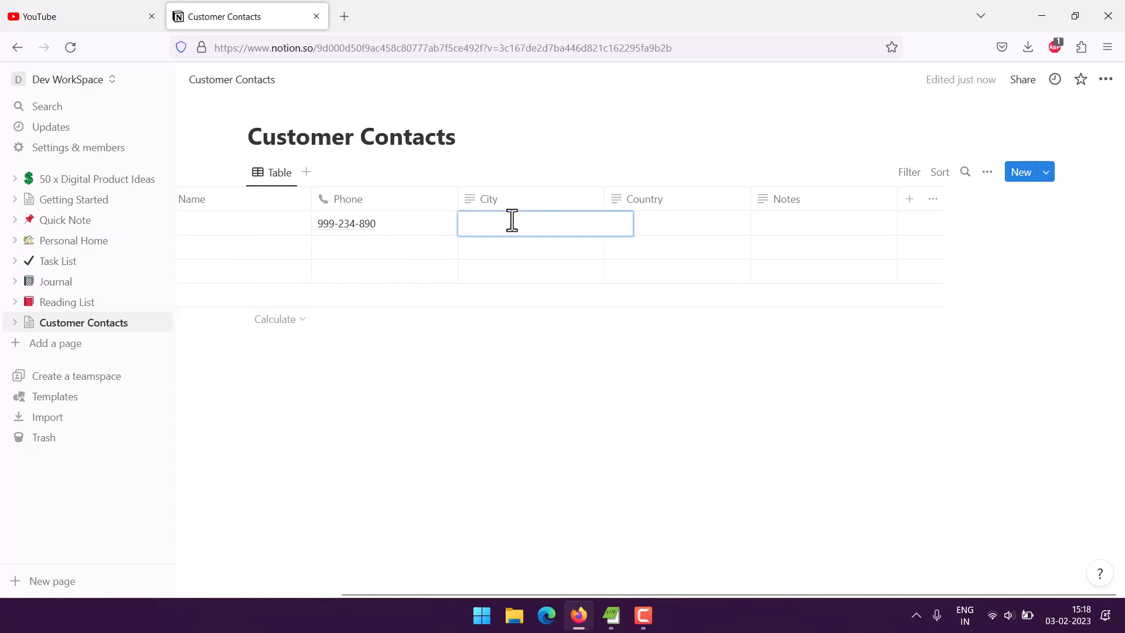
type("Pune")
key("Tab")
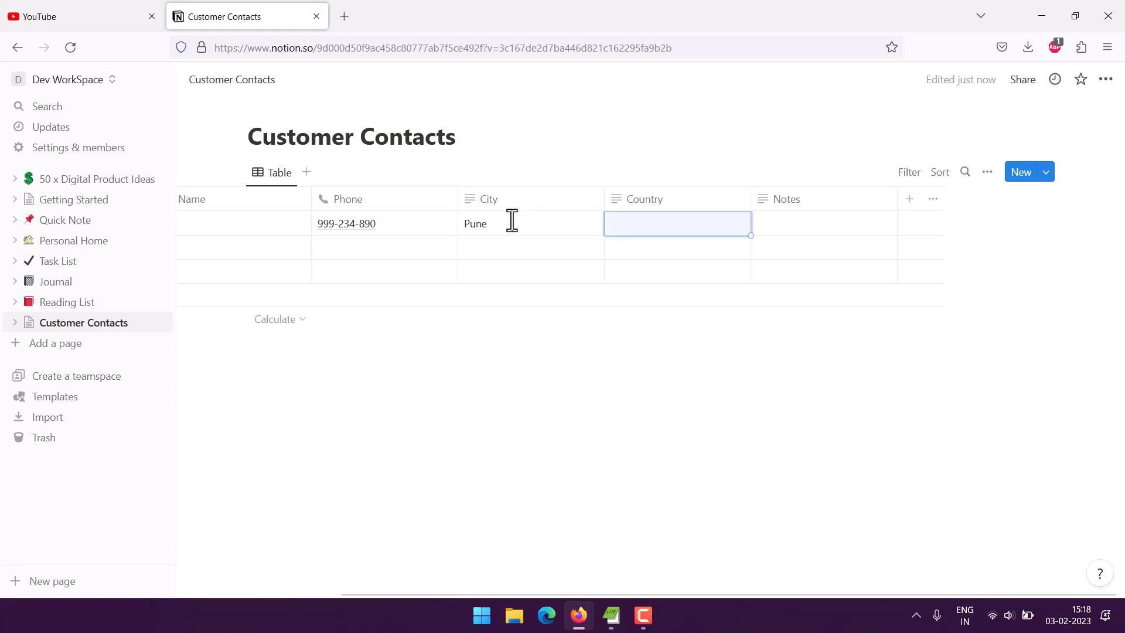
type("India")
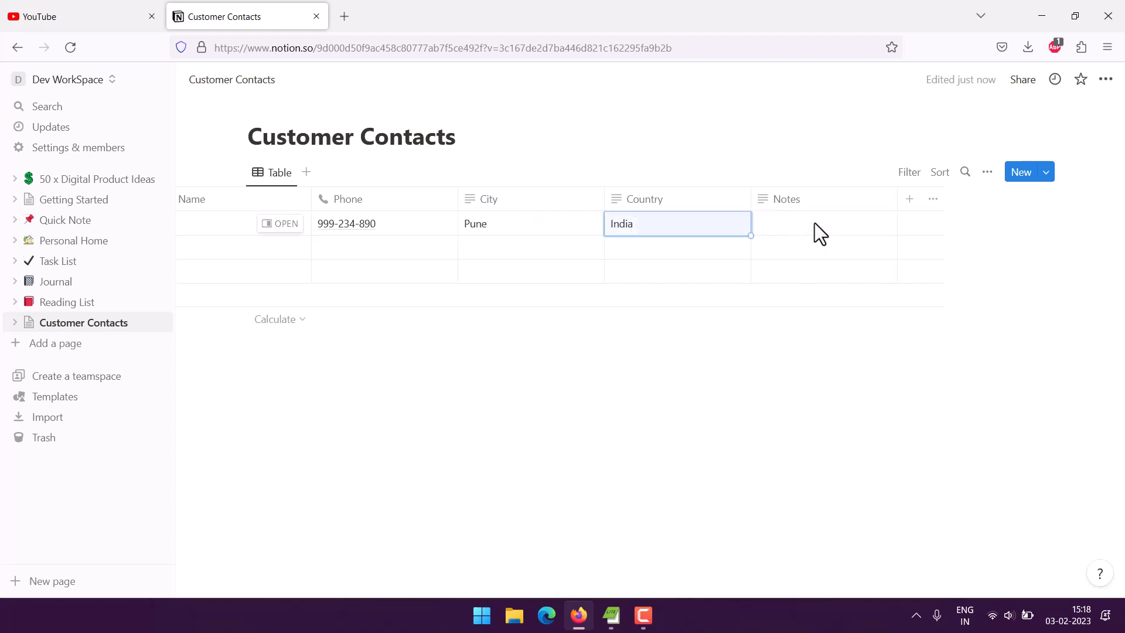
left_click(814, 222)
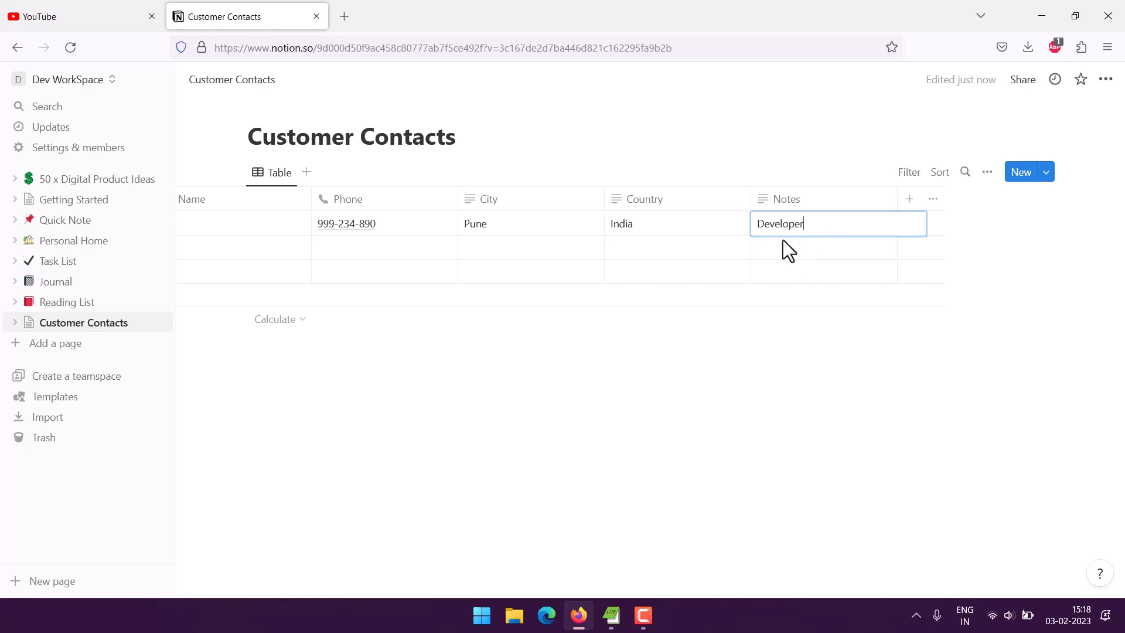
key("Escape")
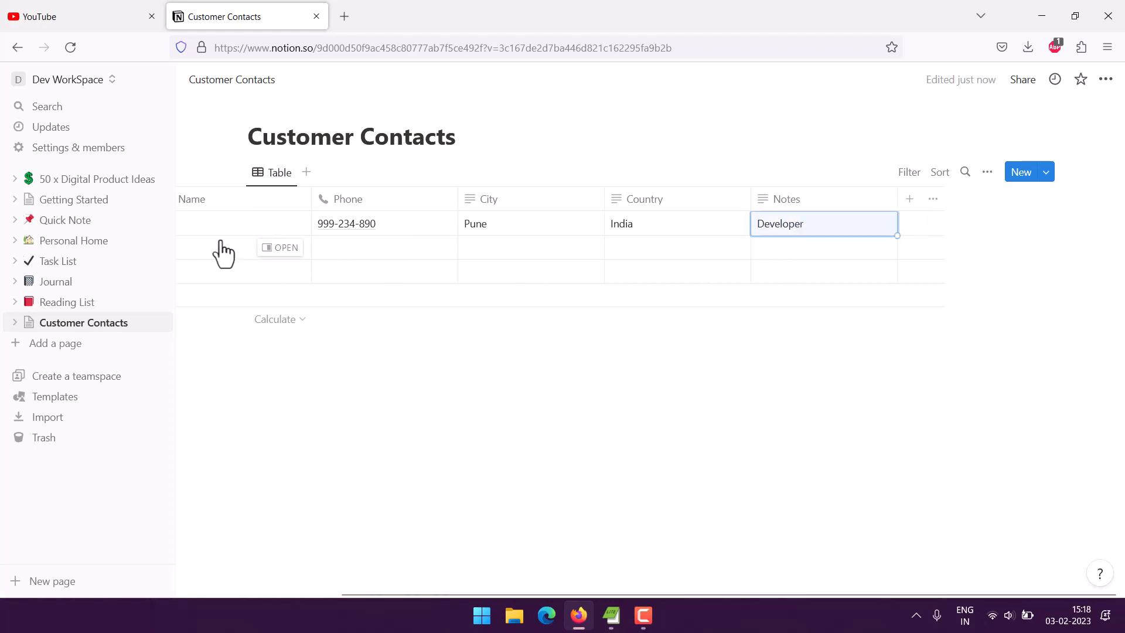
Enter the second customer's name and phone number in the second row of the table
left_click(199, 247)
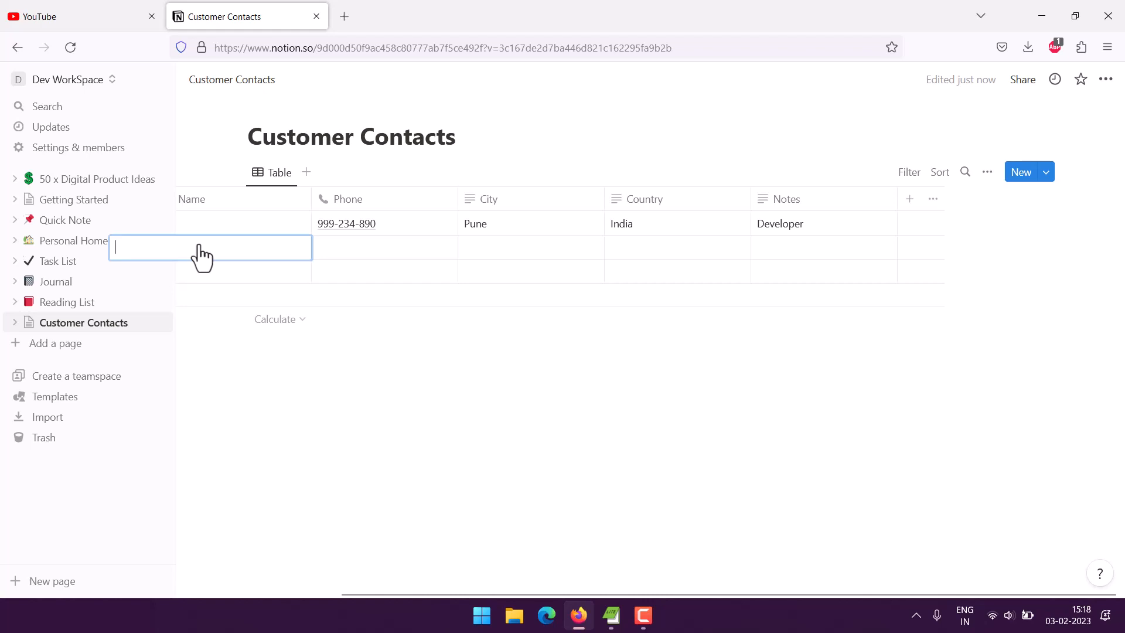
type("John do")
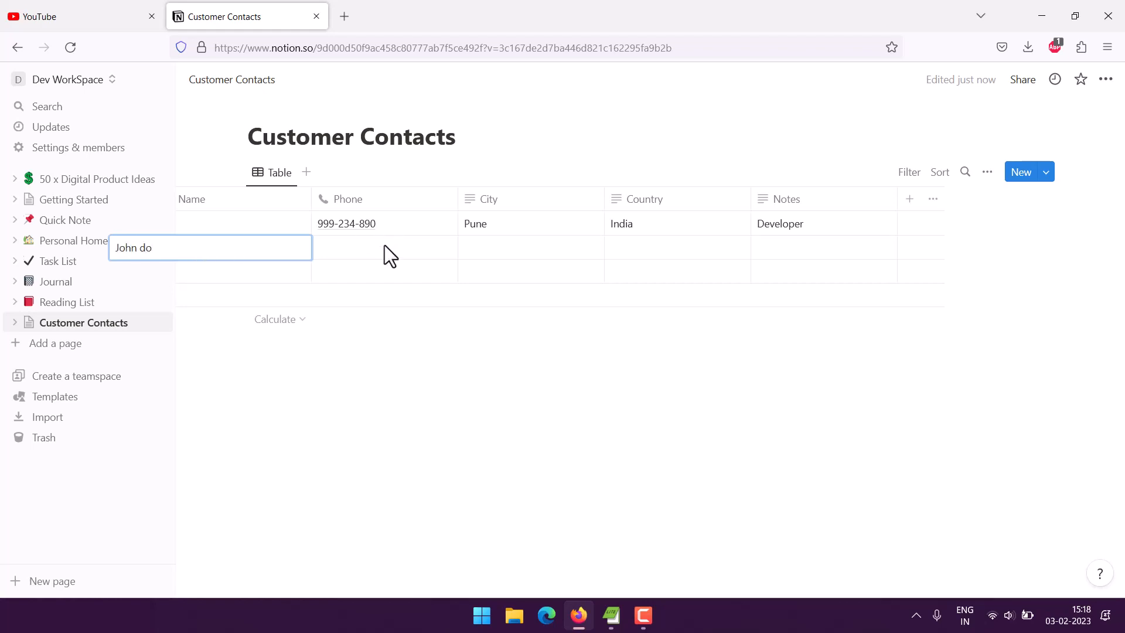
key("Escape")
left_click(368, 252)
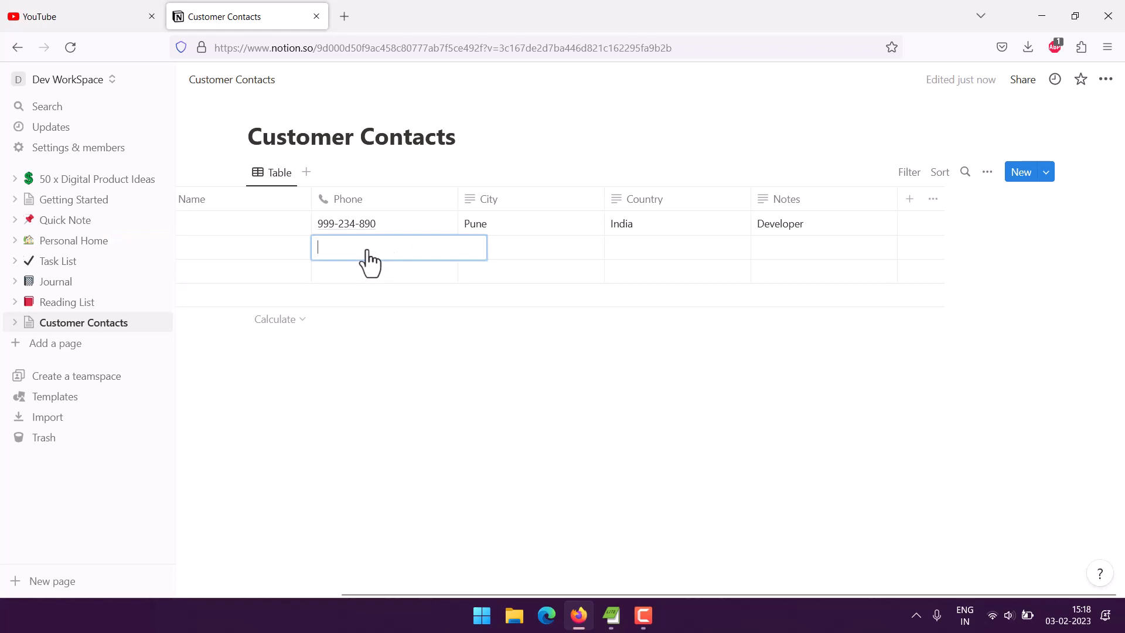
type("333-456-123")
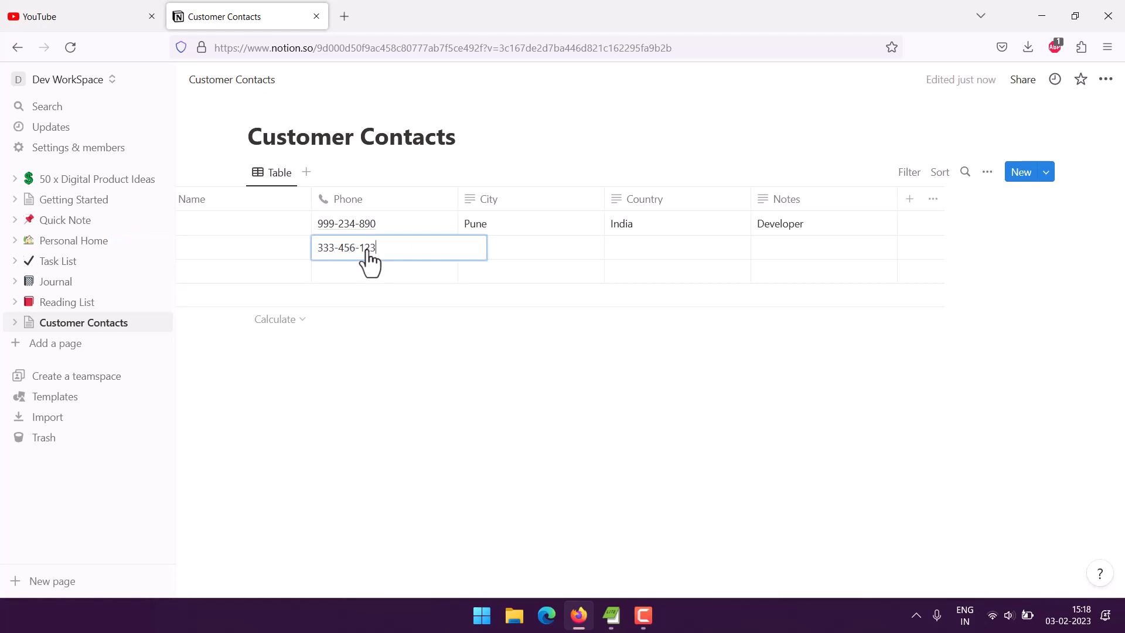
key("Escape")
Fill in the second row with city New York, country USA and the note Marketing Dept Lead
left_click(520, 256)
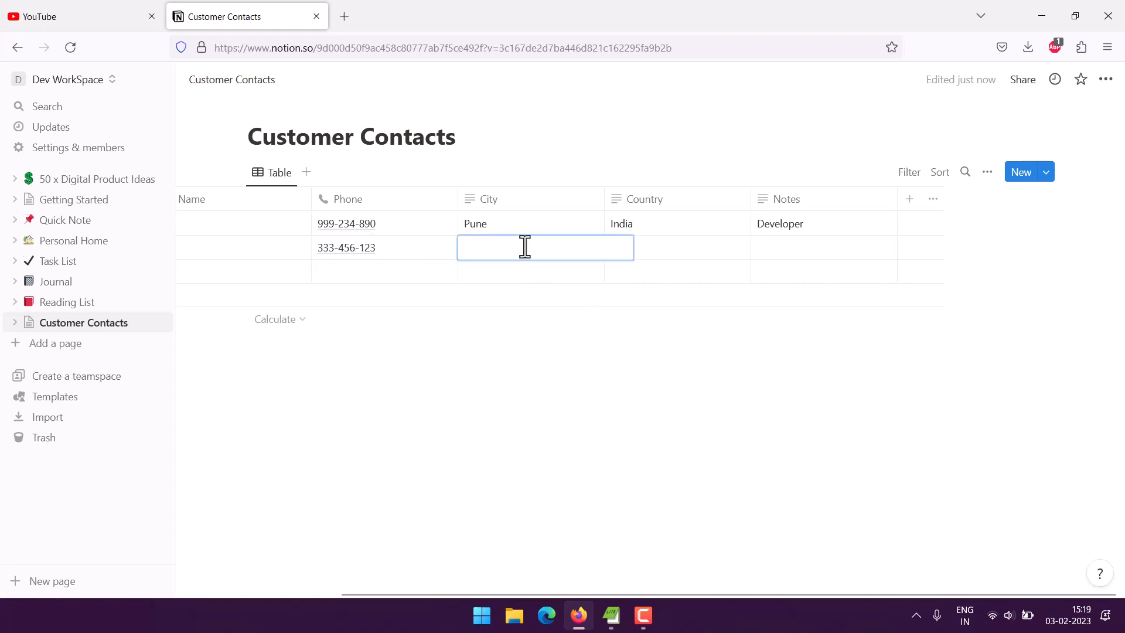
type("New York")
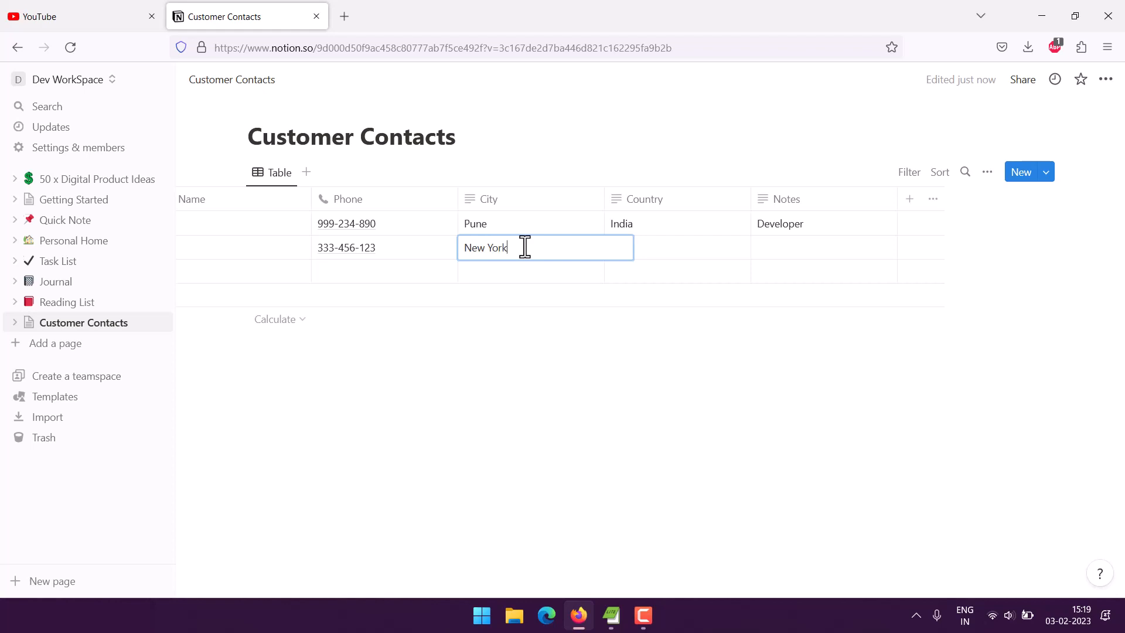
left_click(683, 249)
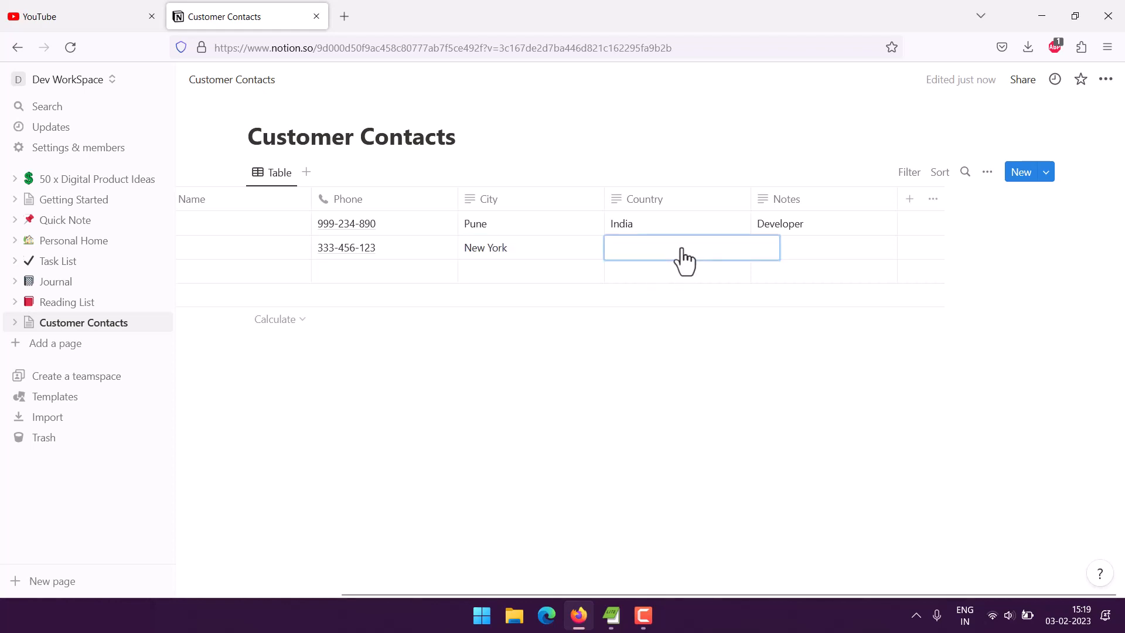
type("USA")
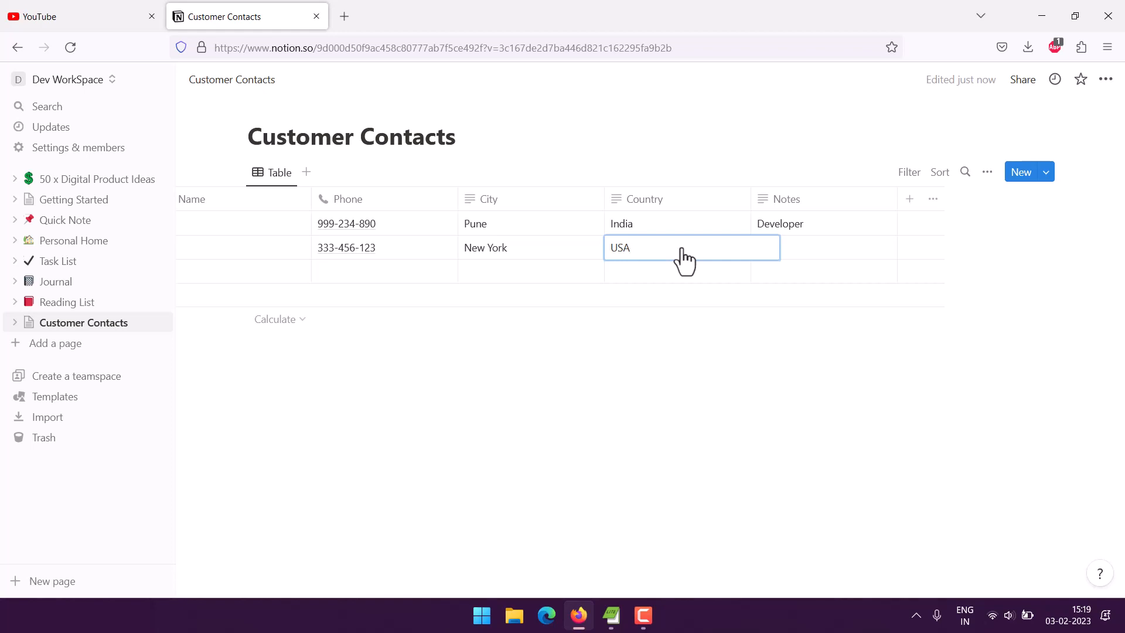
left_click(829, 250)
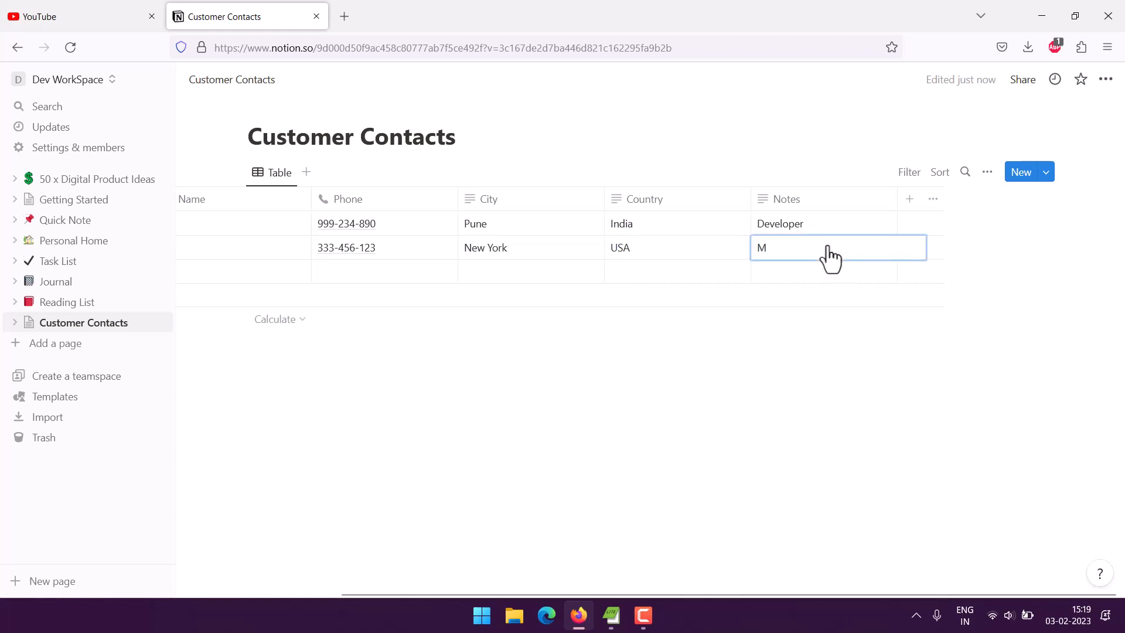
type("Marketing Dept Lead")
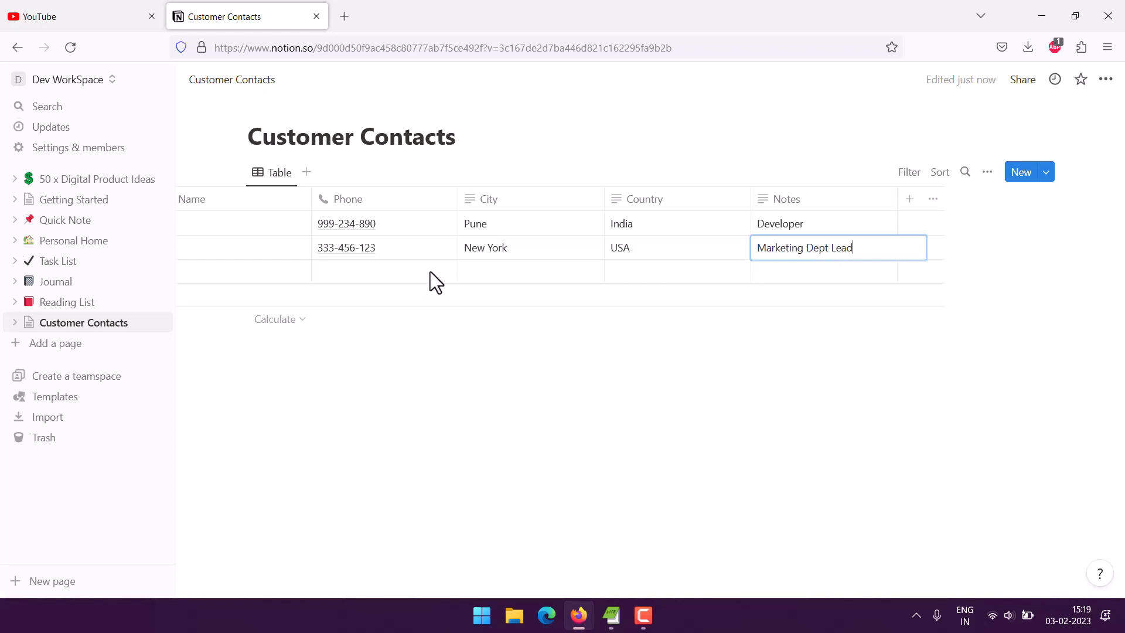
key("Escape")
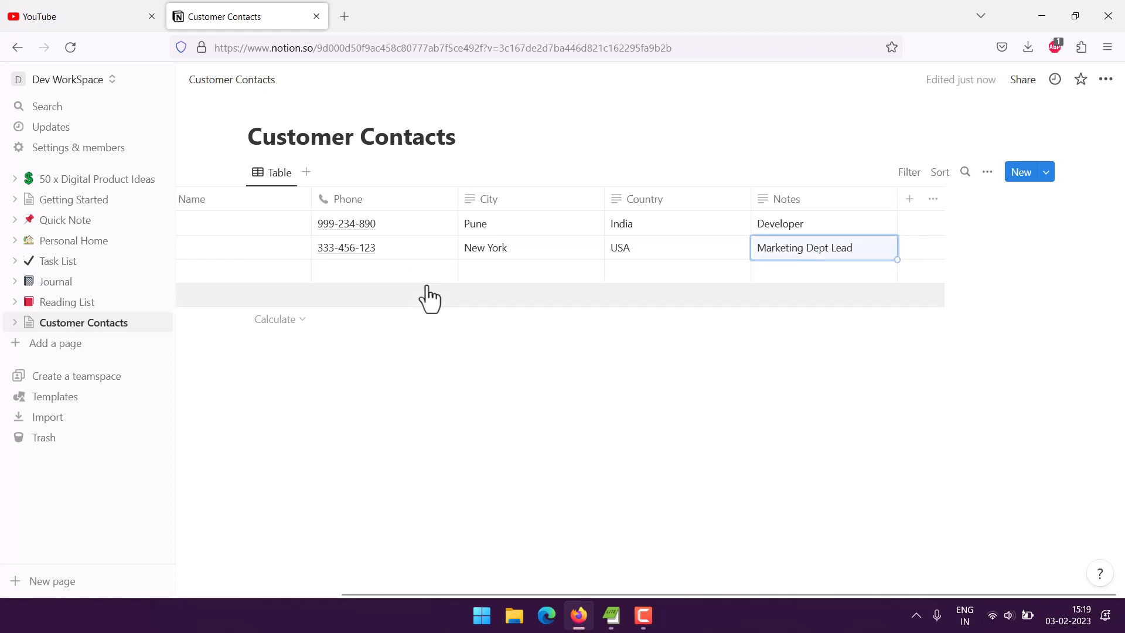
left_click(433, 394)
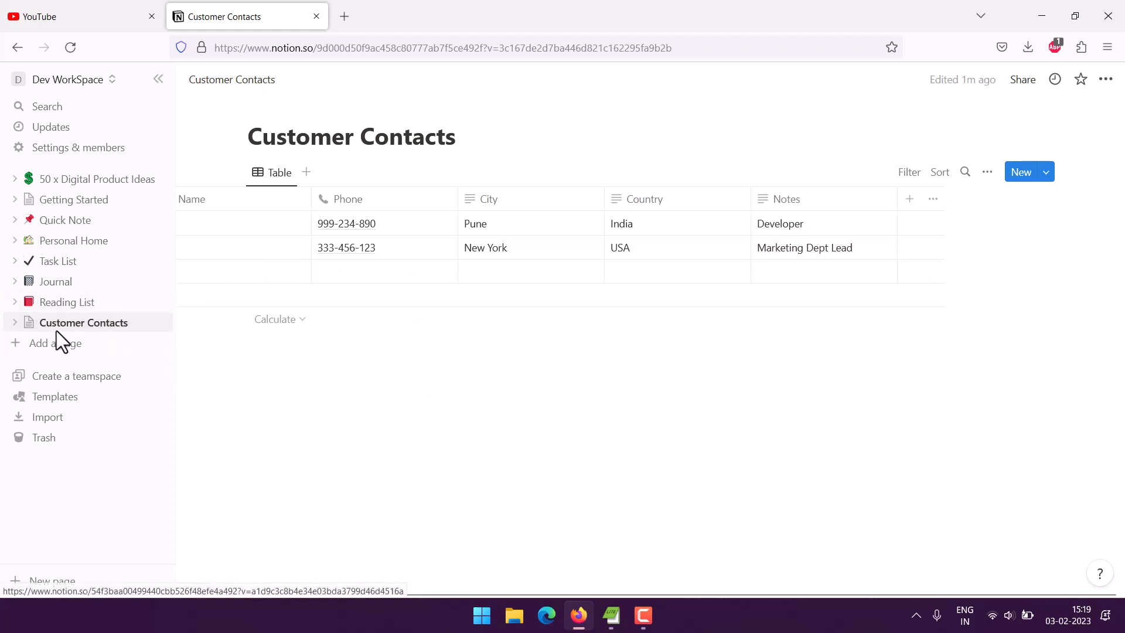
Expand the Customer Contacts page to show its views and look through the properties available for filtering
left_click(12, 324)
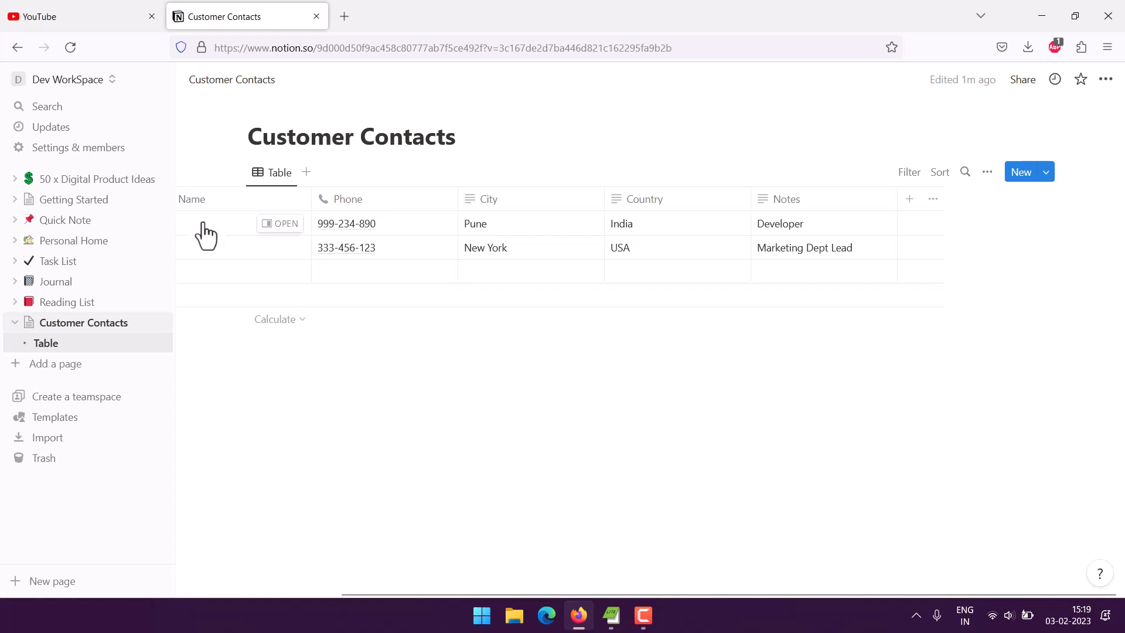
left_click(909, 174)
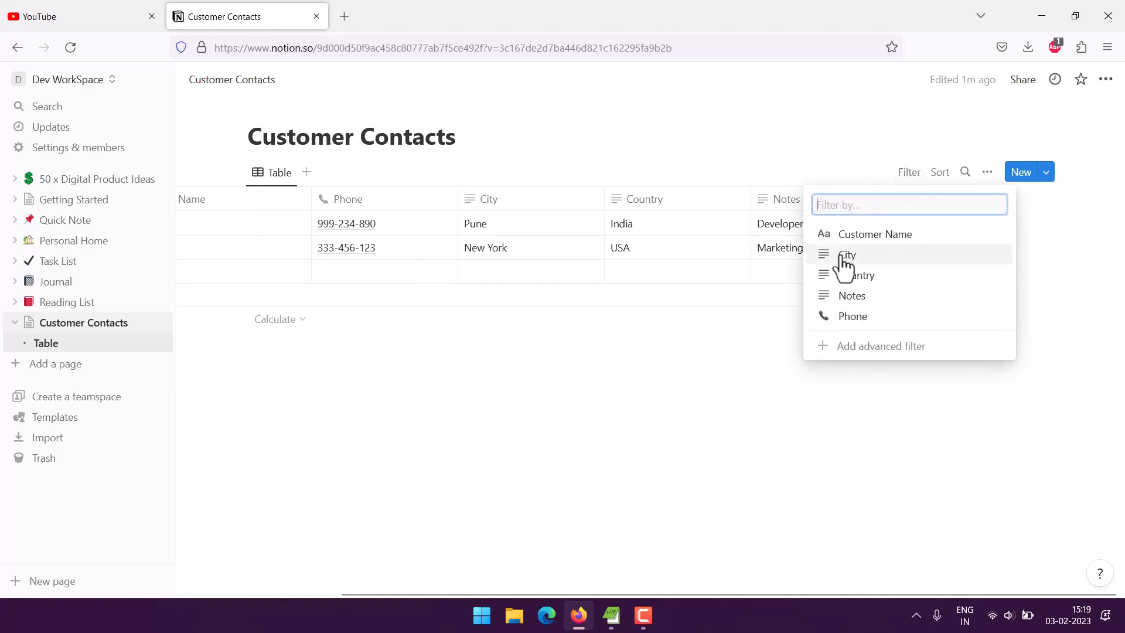
left_click(698, 327)
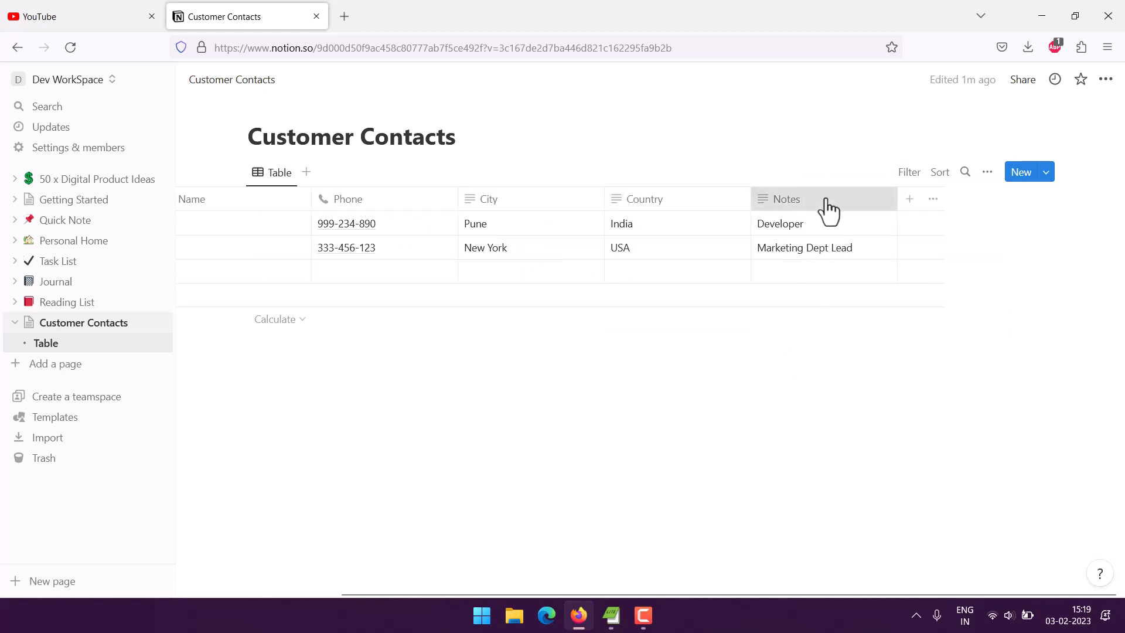
Move the Notes column between the Customer Name and Phone columns
left_click_drag(828, 207, 472, 214)
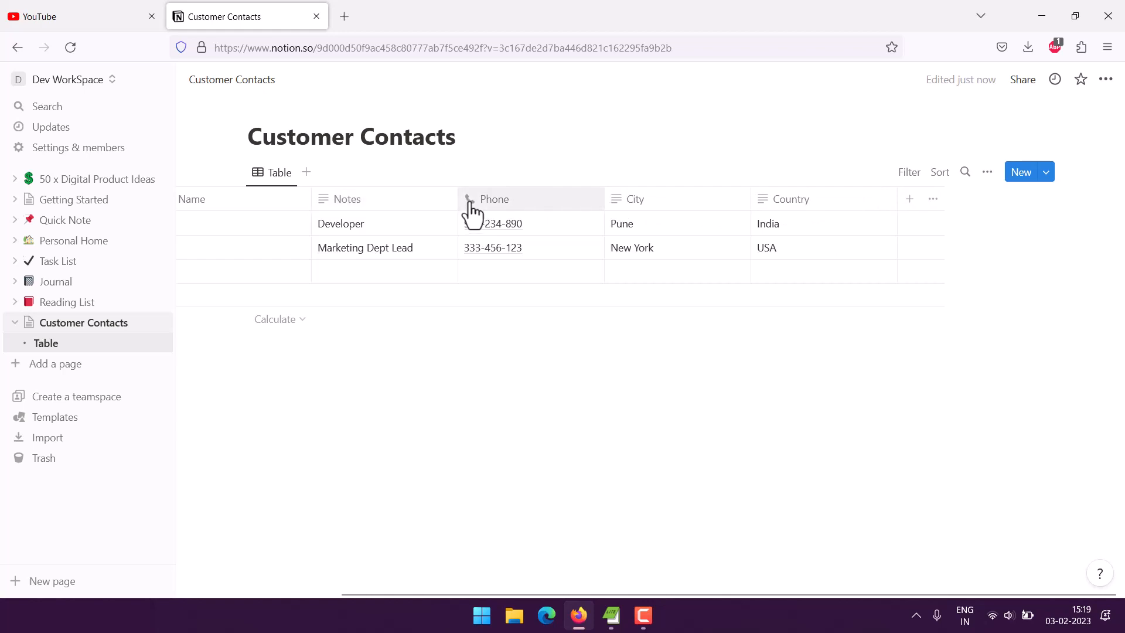
left_click(1047, 172)
left_click(881, 161)
Preview the database in the Board, Timeline, List, Gallery and Calendar layouts, and return it to the Table layout
left_click(988, 173)
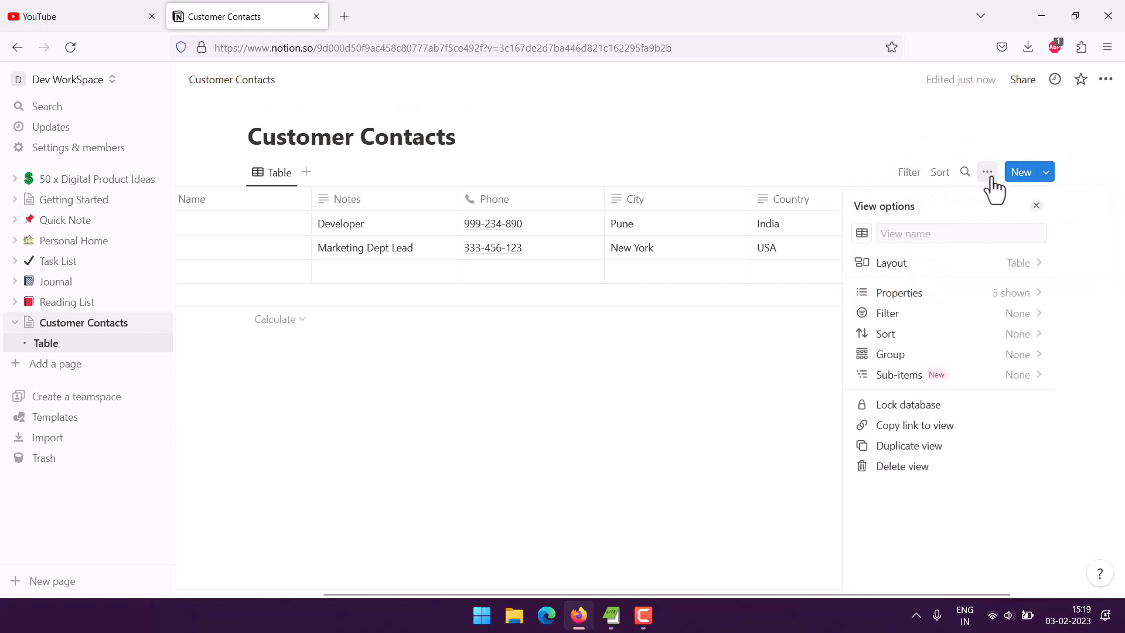
left_click(935, 273)
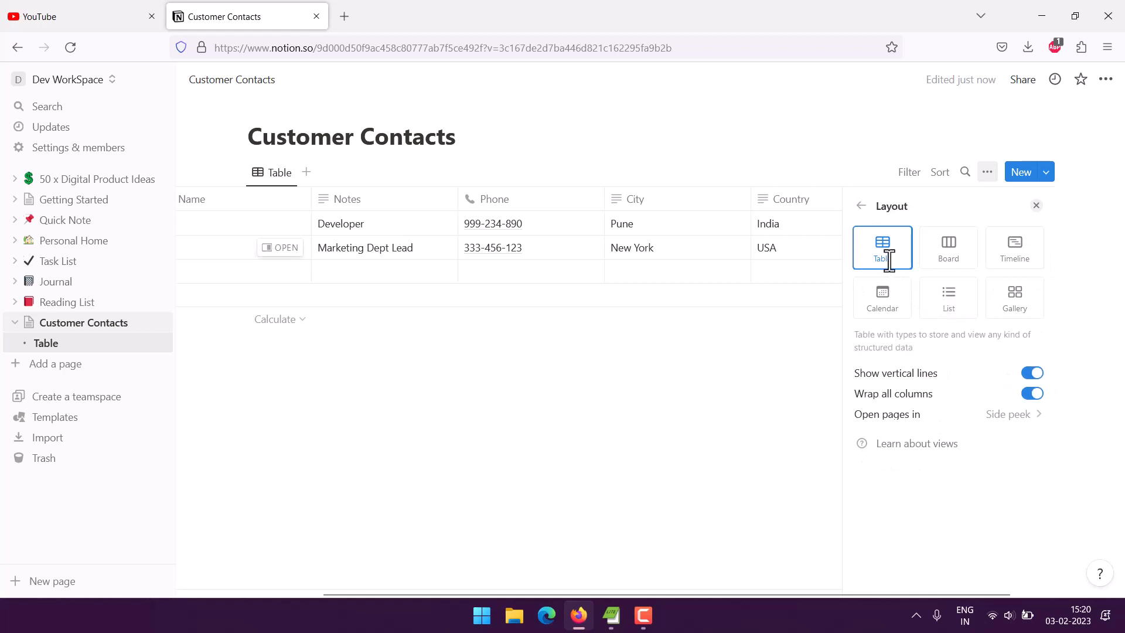
left_click(949, 248)
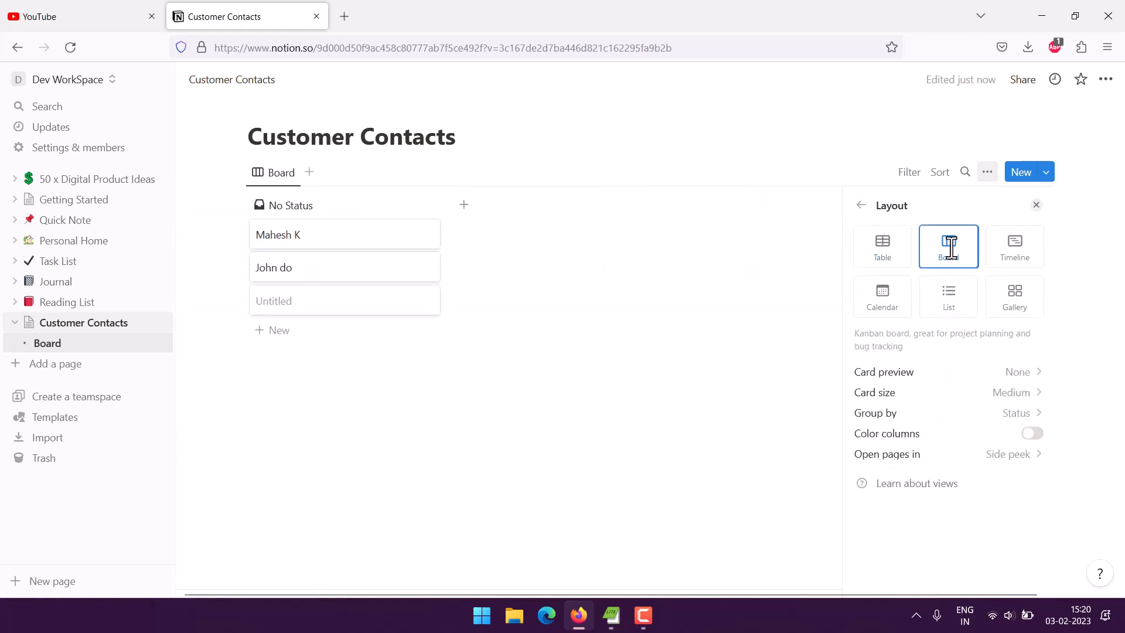
left_click(1008, 260)
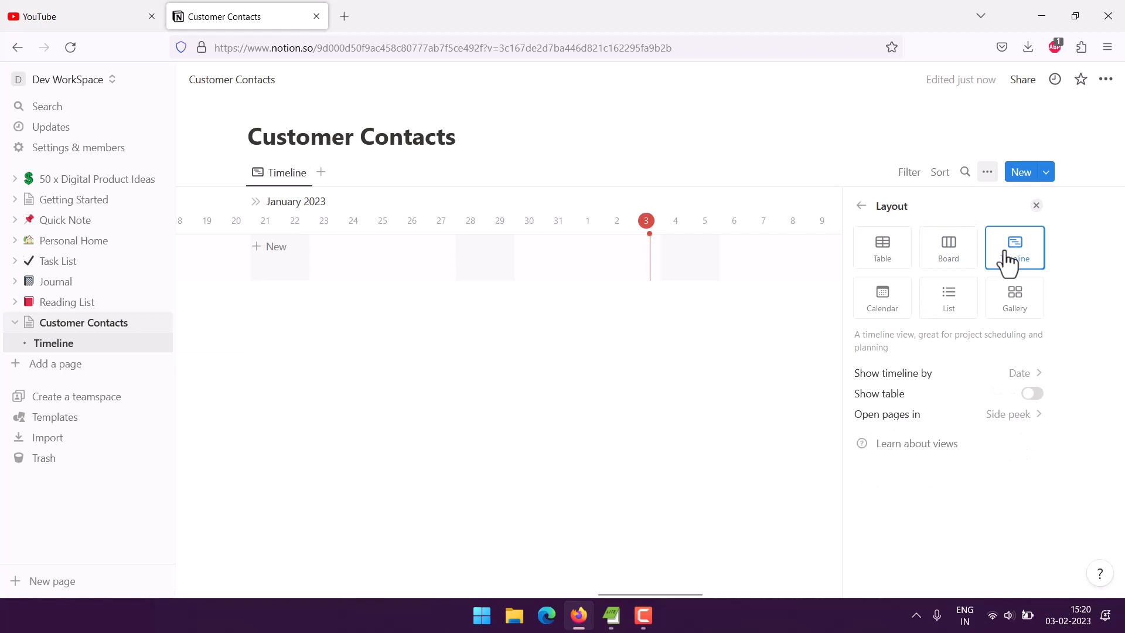
left_click(949, 308)
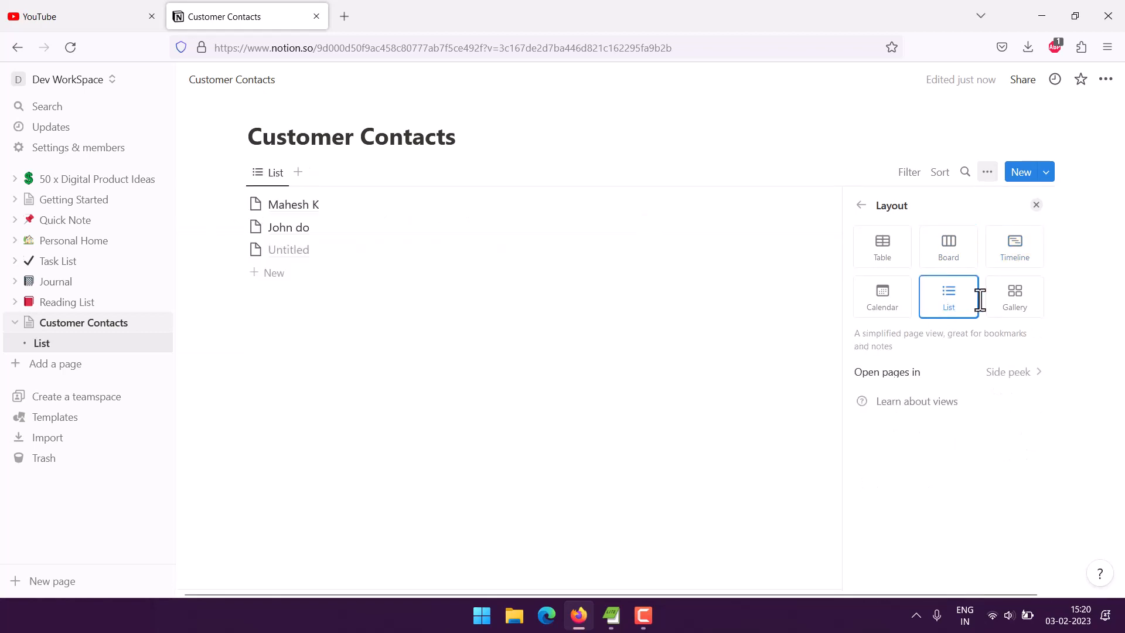
left_click(1015, 308)
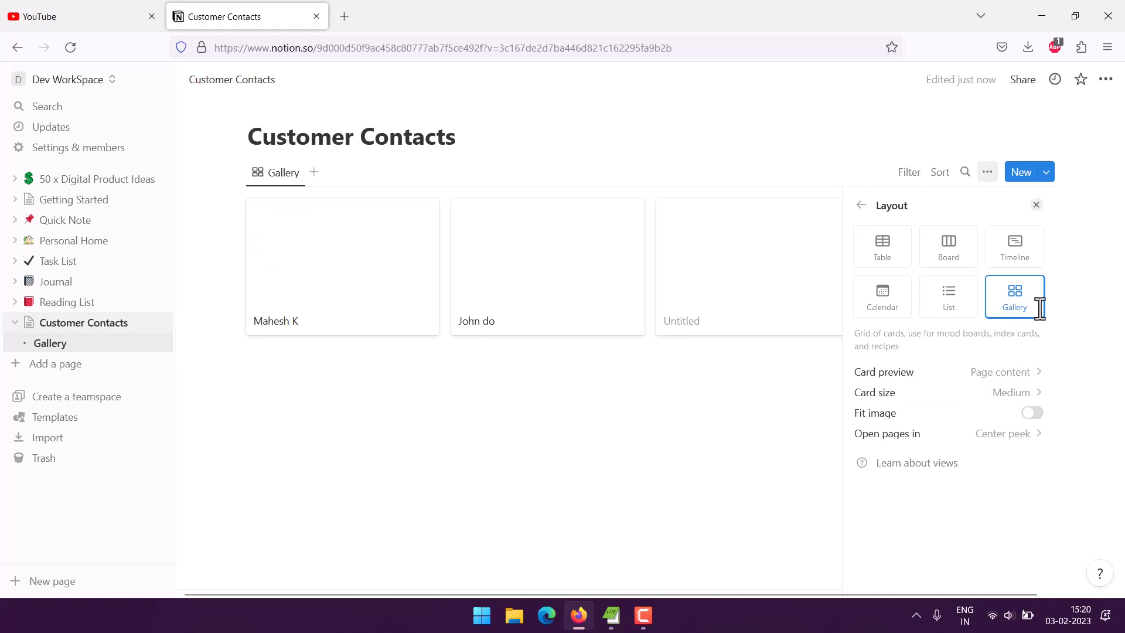
left_click(905, 309)
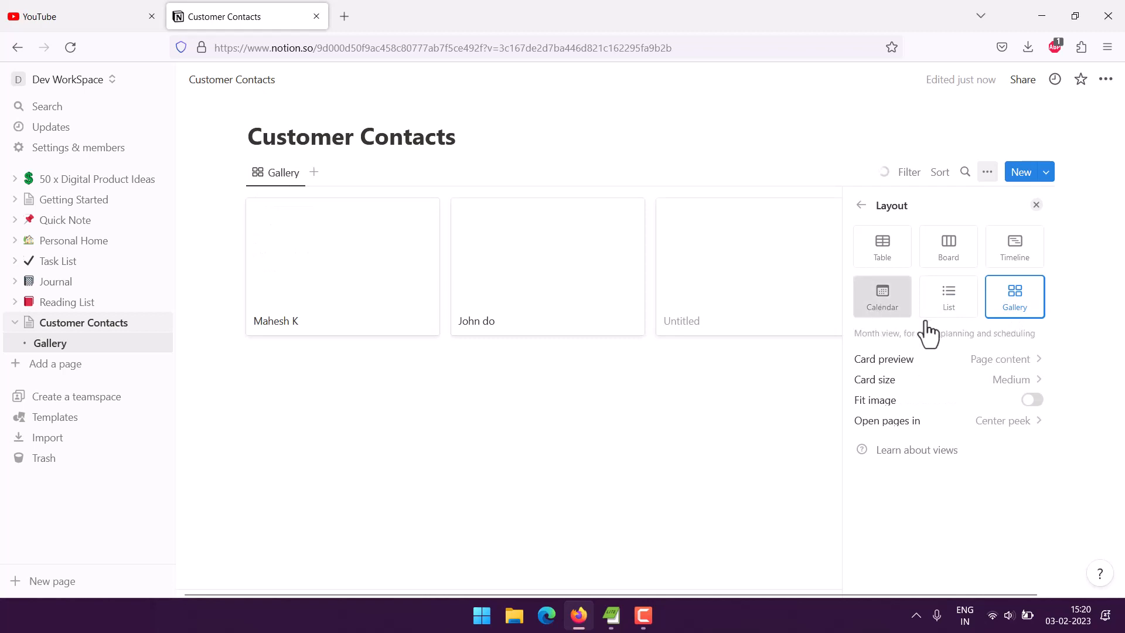
left_click(879, 252)
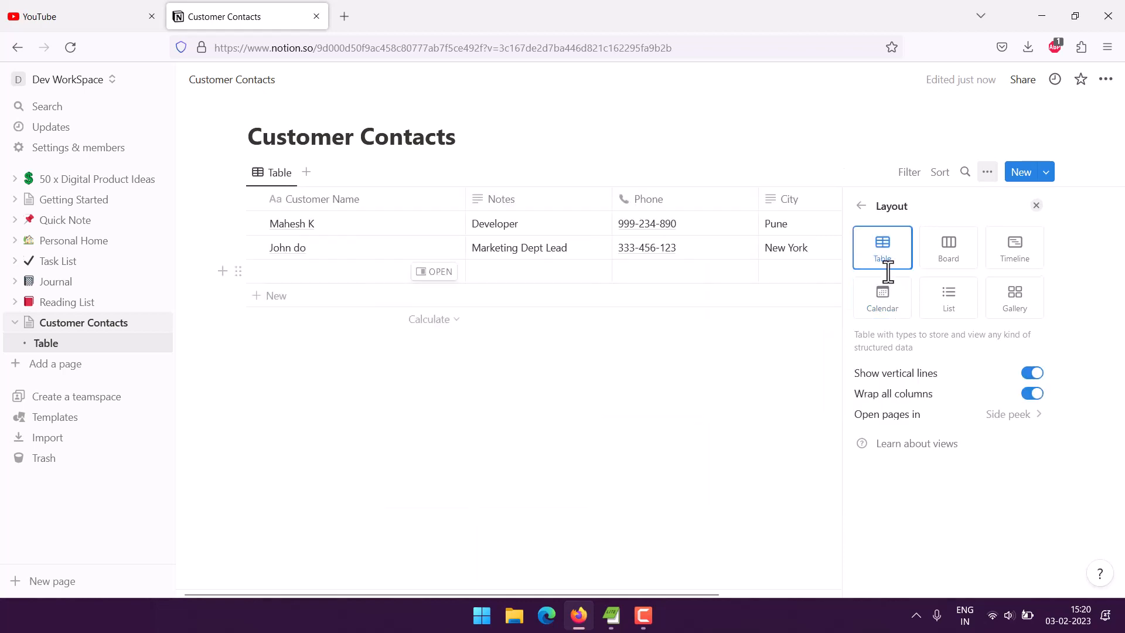
left_click(861, 206)
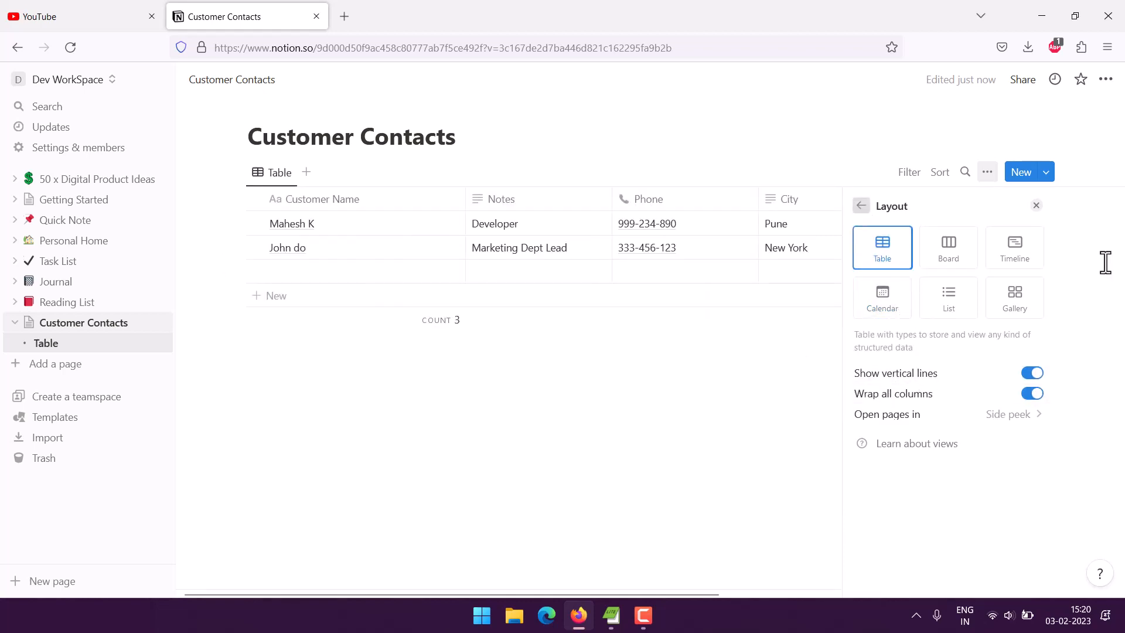
left_click(767, 459)
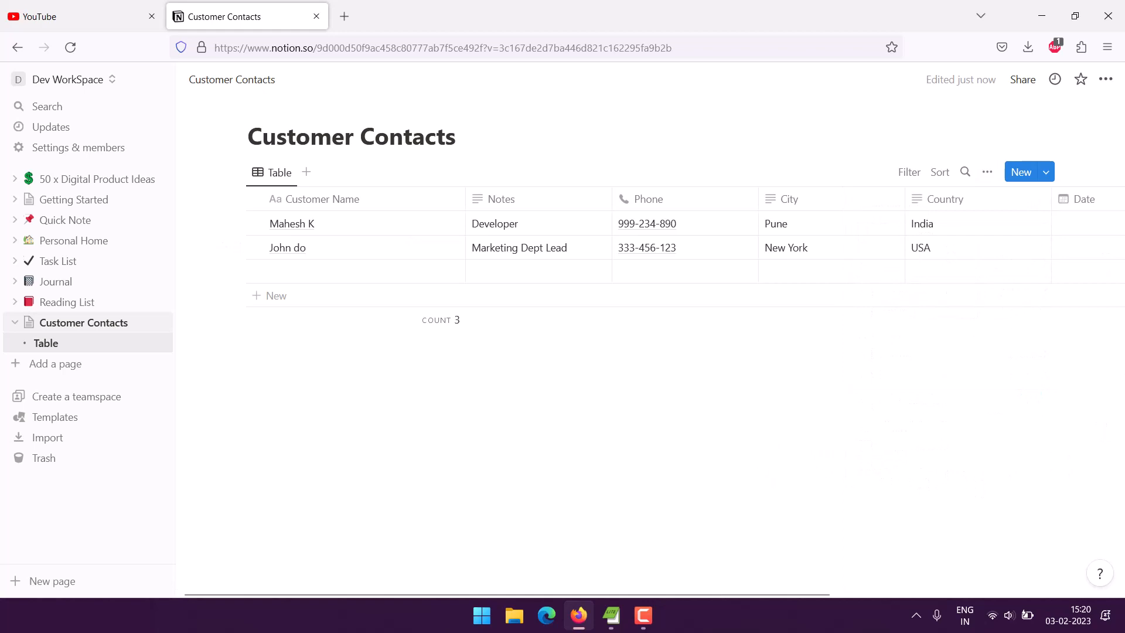
Narrow the Customer Name, Notes, Phone, City and Country columns to fit their contents
left_click_drag(465, 199, 372, 199)
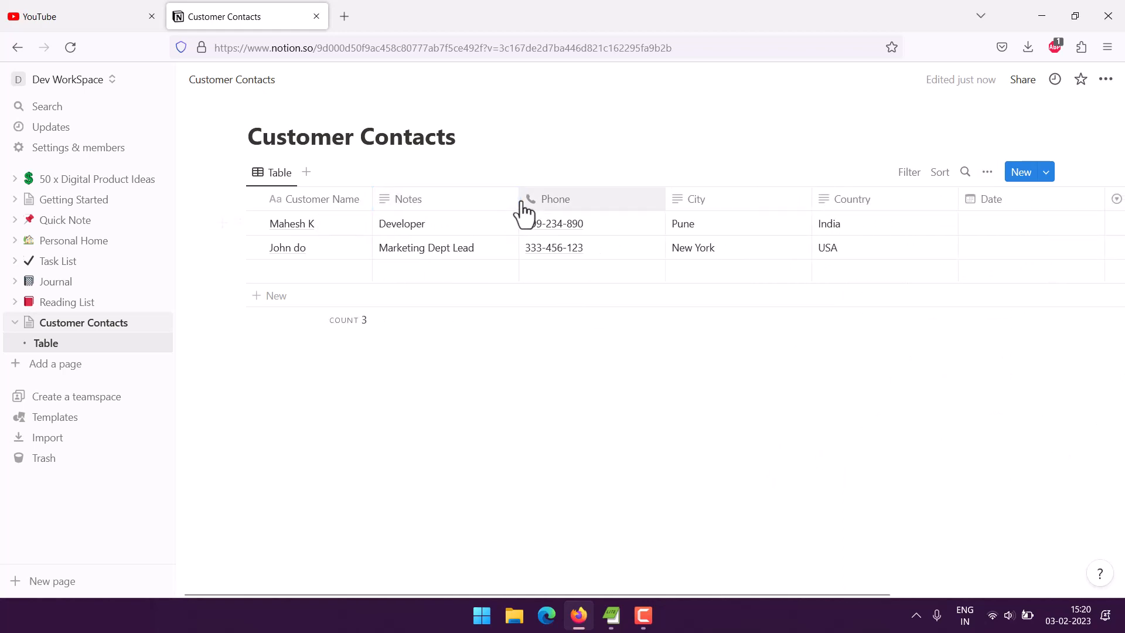
left_click_drag(518, 198, 487, 200)
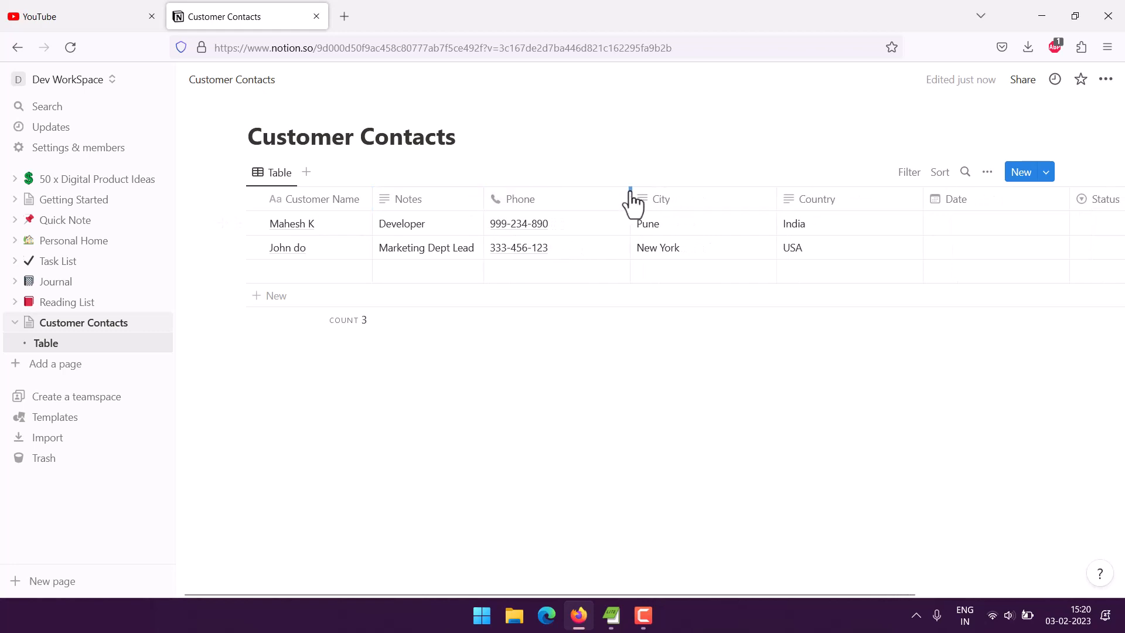
left_click_drag(635, 199, 571, 192)
left_click_drag(707, 196, 635, 199)
left_click_drag(781, 193, 714, 193)
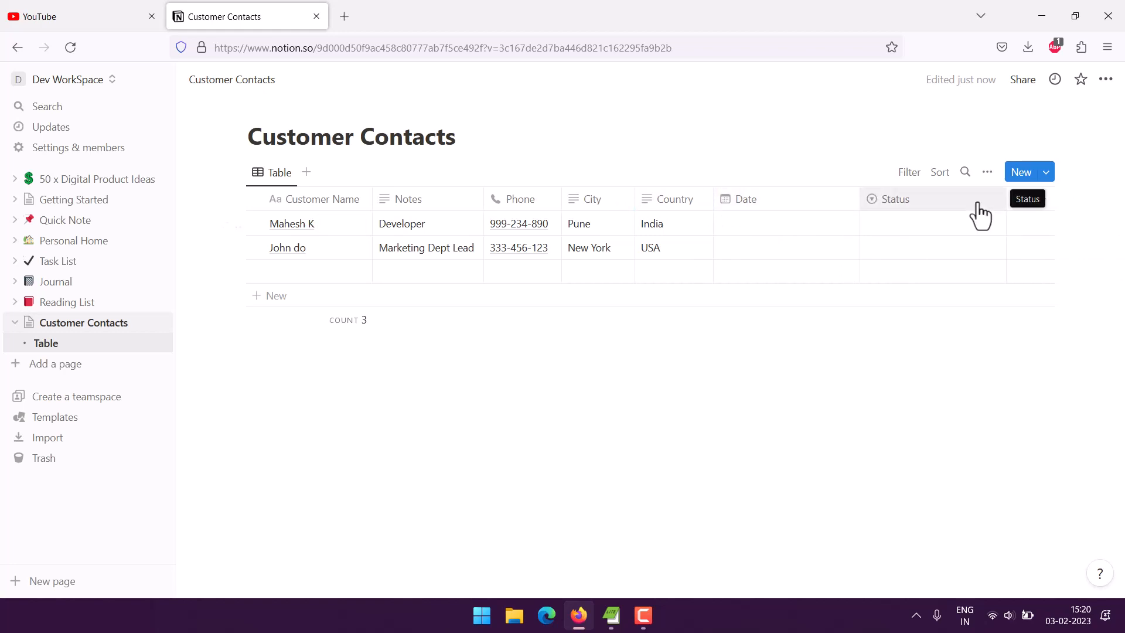
Delete the Status and Date properties from the Customer Contacts table, confirming each deletion
left_click(950, 203)
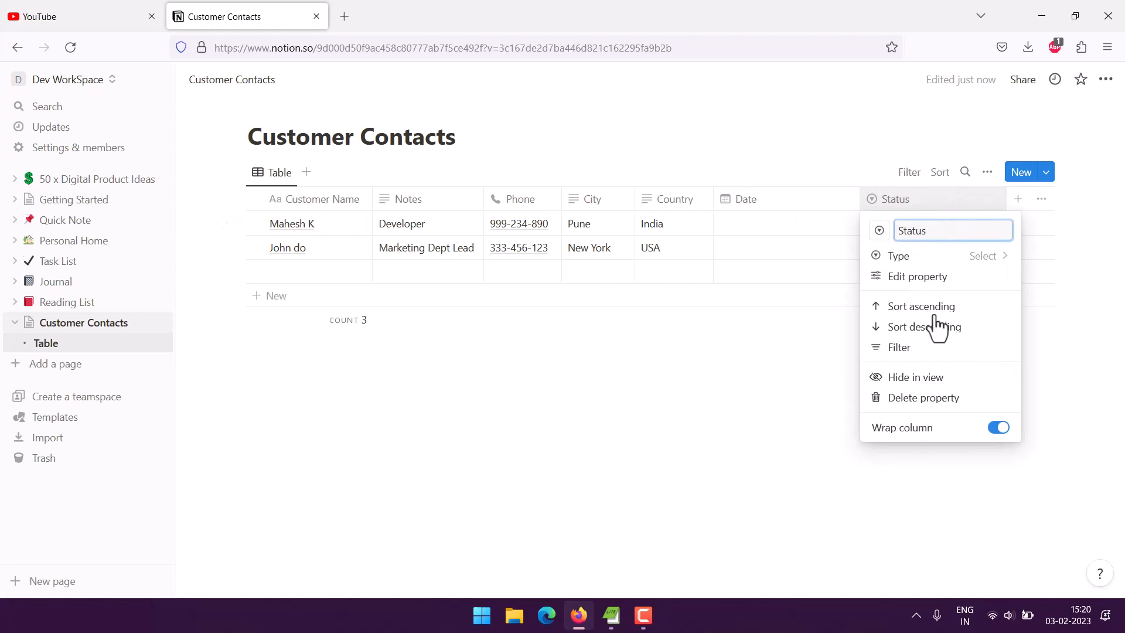
left_click(931, 399)
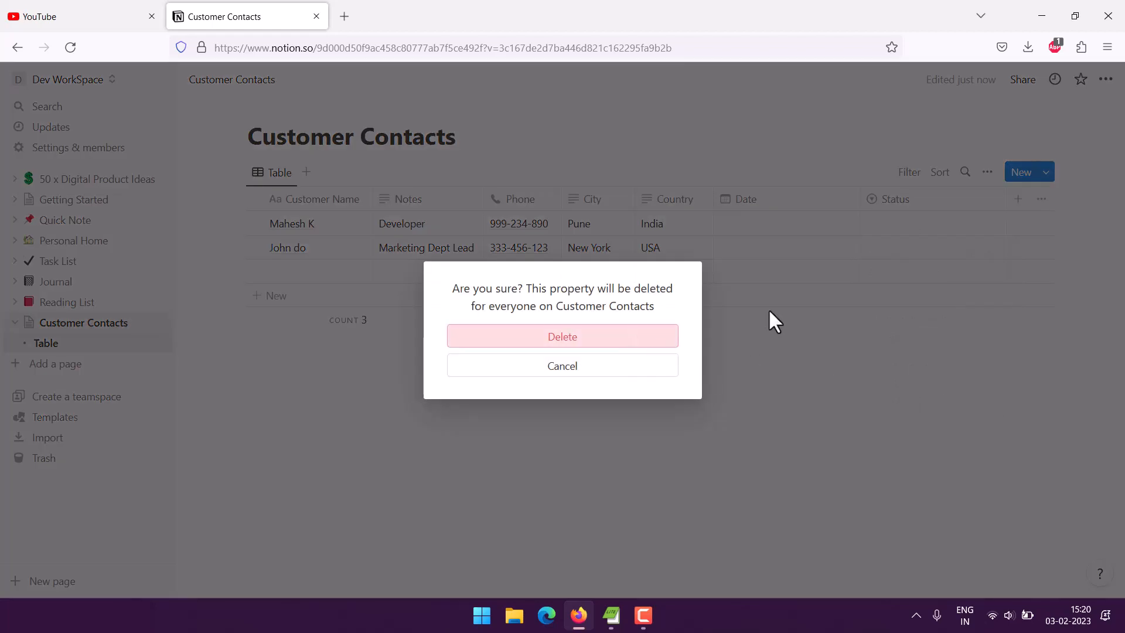
key("Return")
left_click(781, 202)
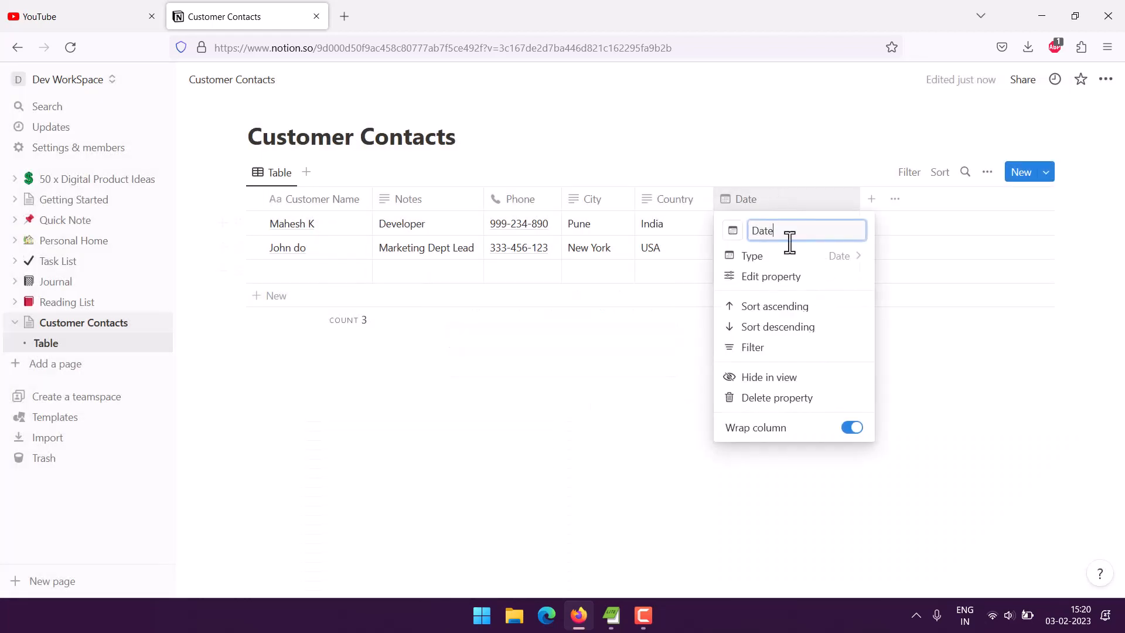
left_click(793, 389)
left_click(625, 343)
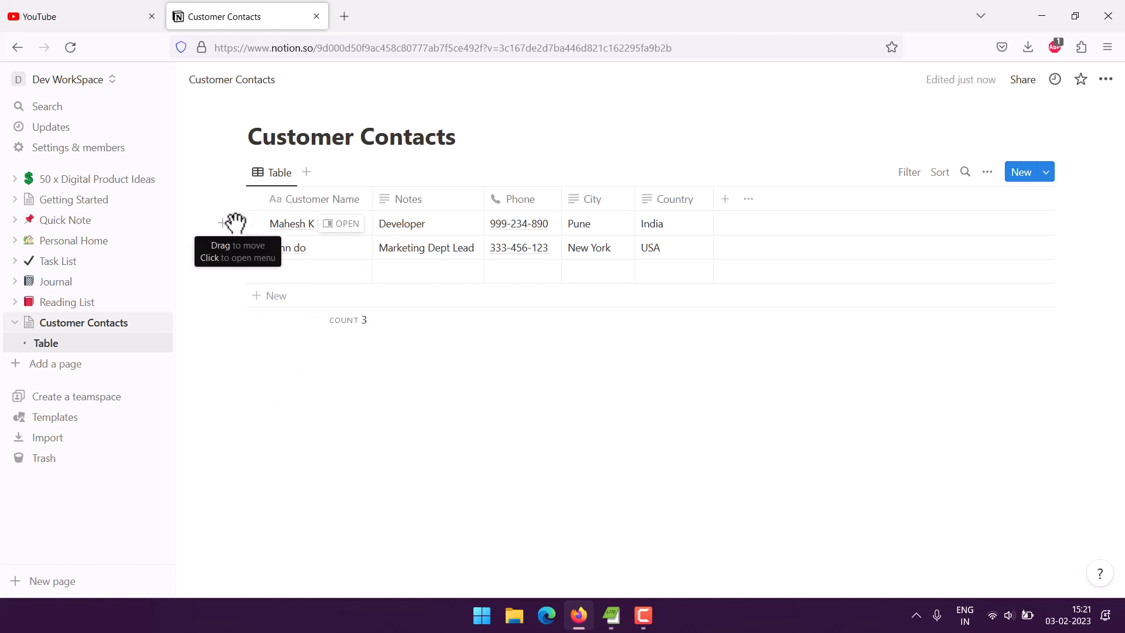
Look through the first record's row actions and editable properties, and try selecting all rows before clearing the selection
right_click(235, 223)
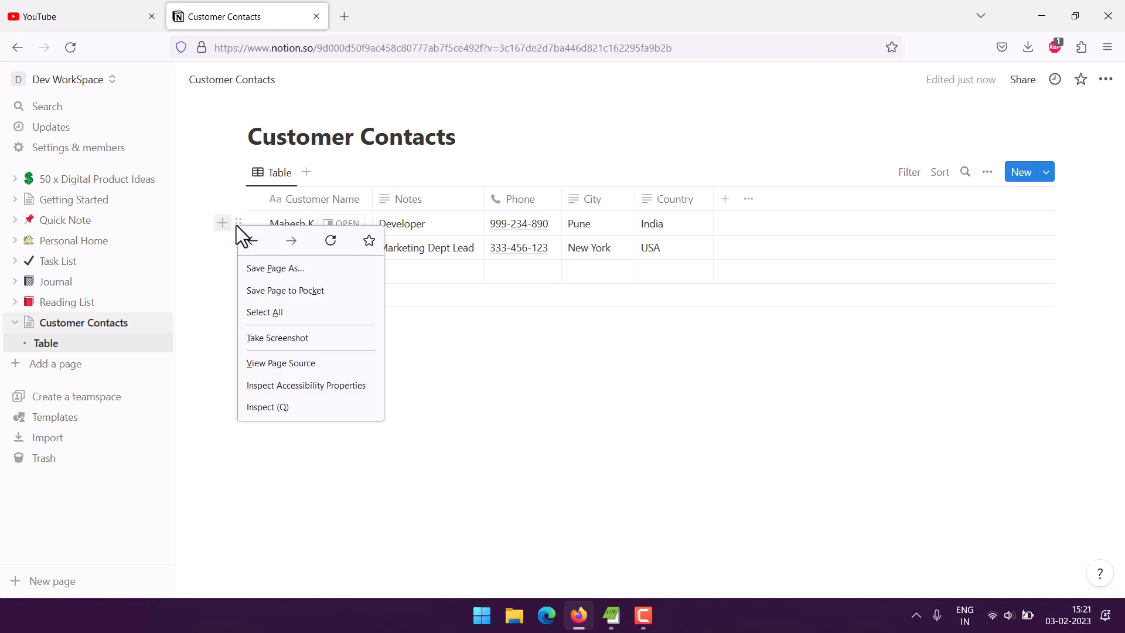
left_click(238, 223)
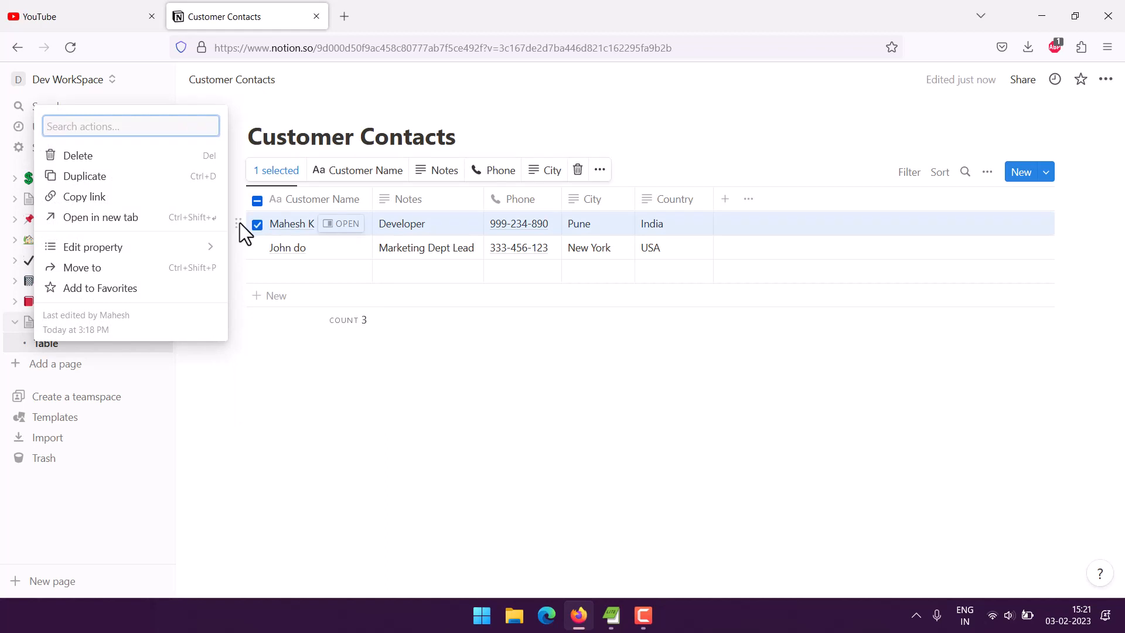
mouse_move(210, 249)
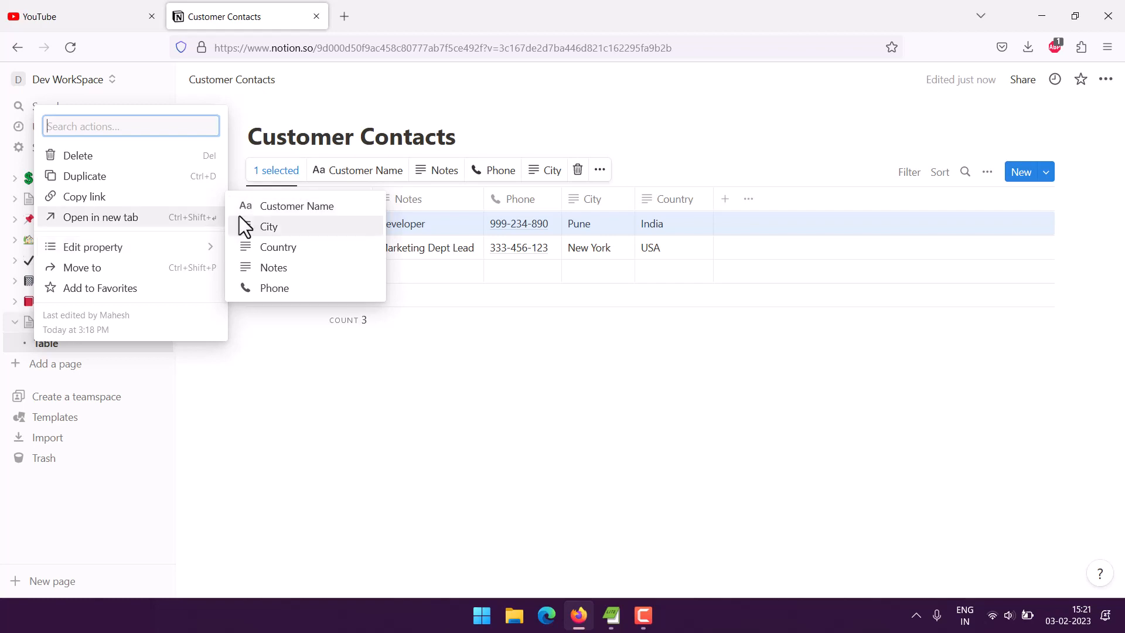
left_click(245, 388)
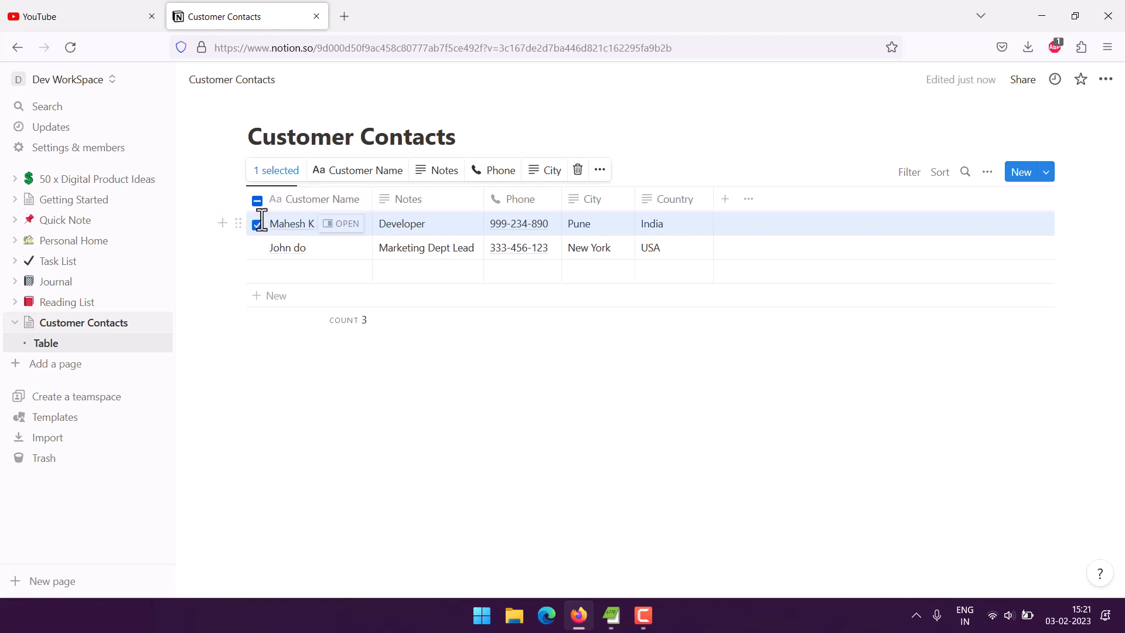
left_click(257, 201)
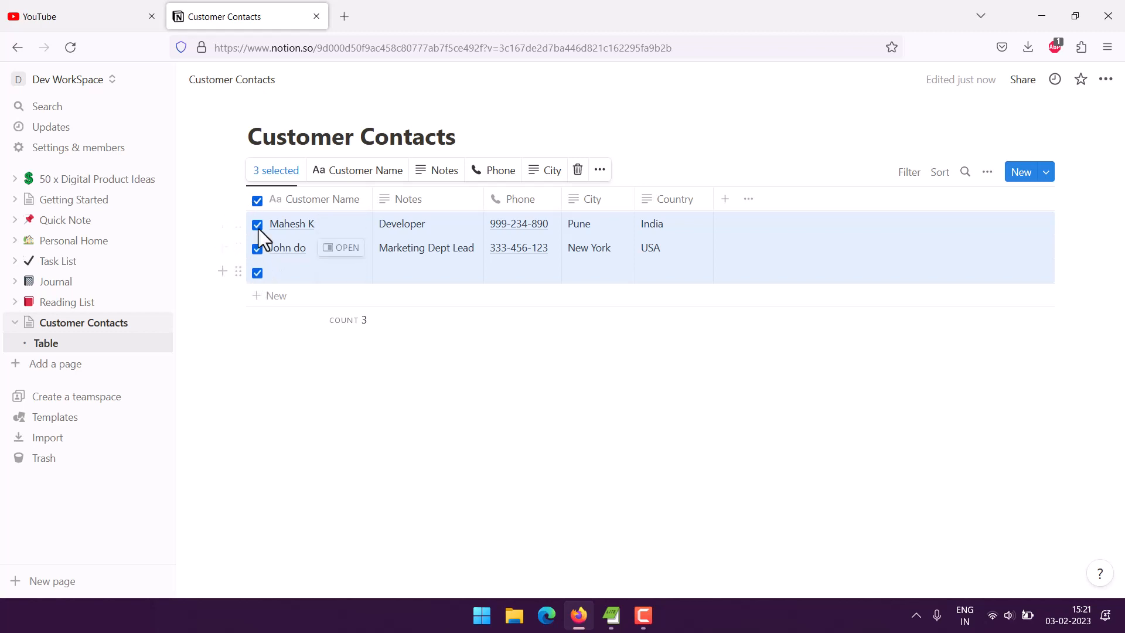
left_click(258, 200)
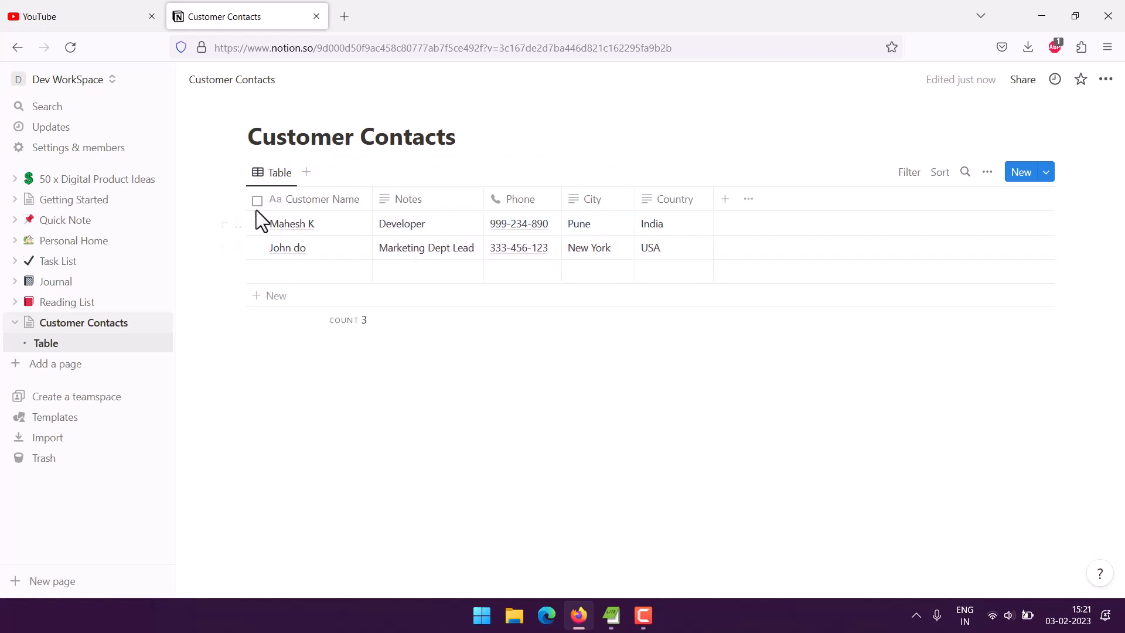